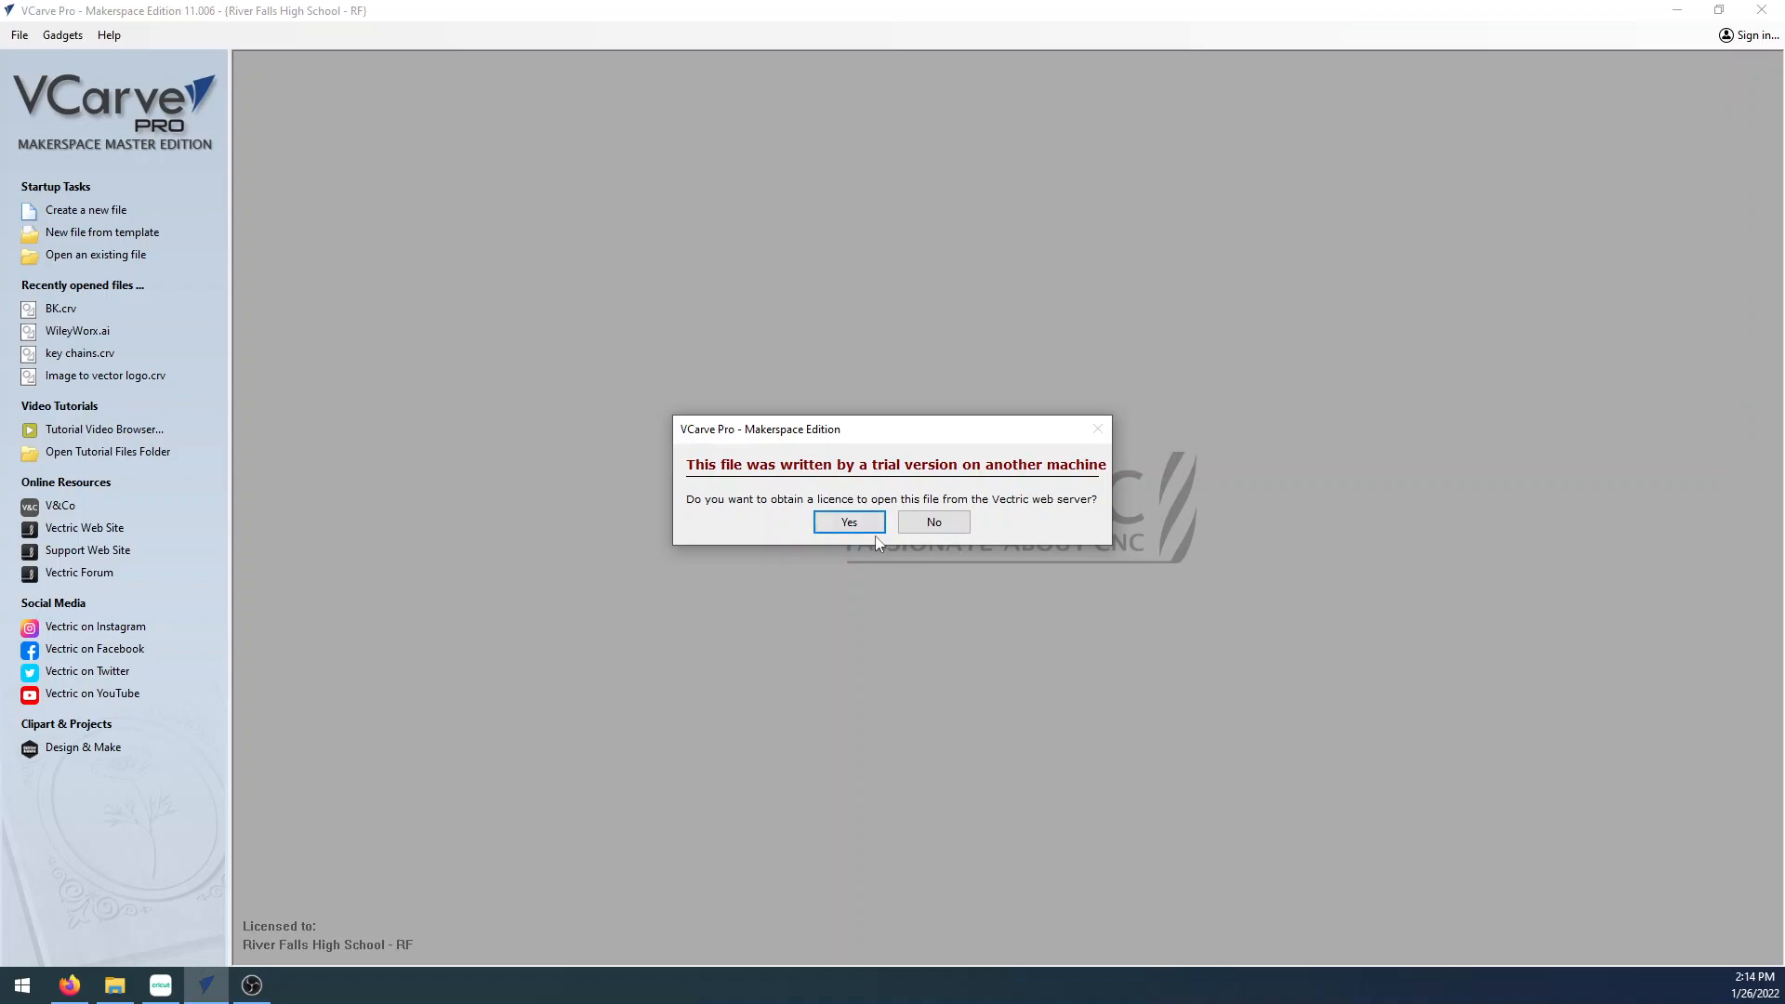
Open the existing file BK.crv, agreeing to obtain its licence from the Vectric web server and retrying the opening if needed.
{"action": "left_click", "coordinate": [862, 527]}
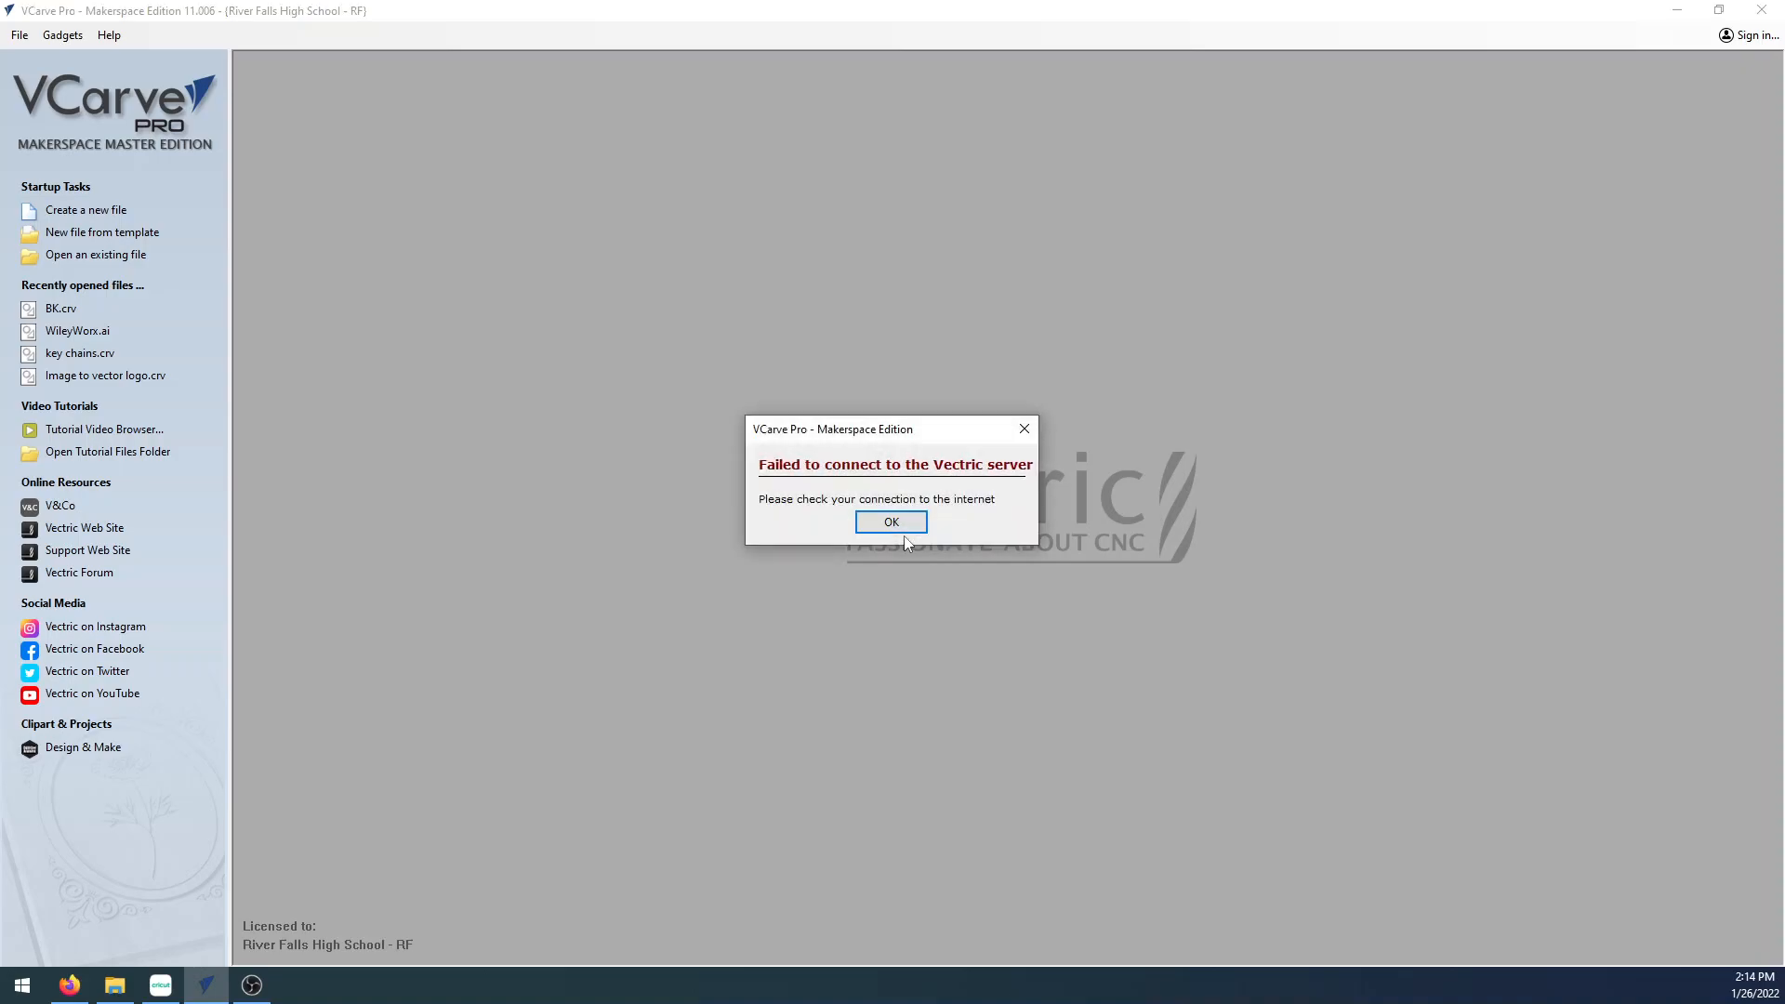
{"action": "left_click", "coordinate": [920, 524]}
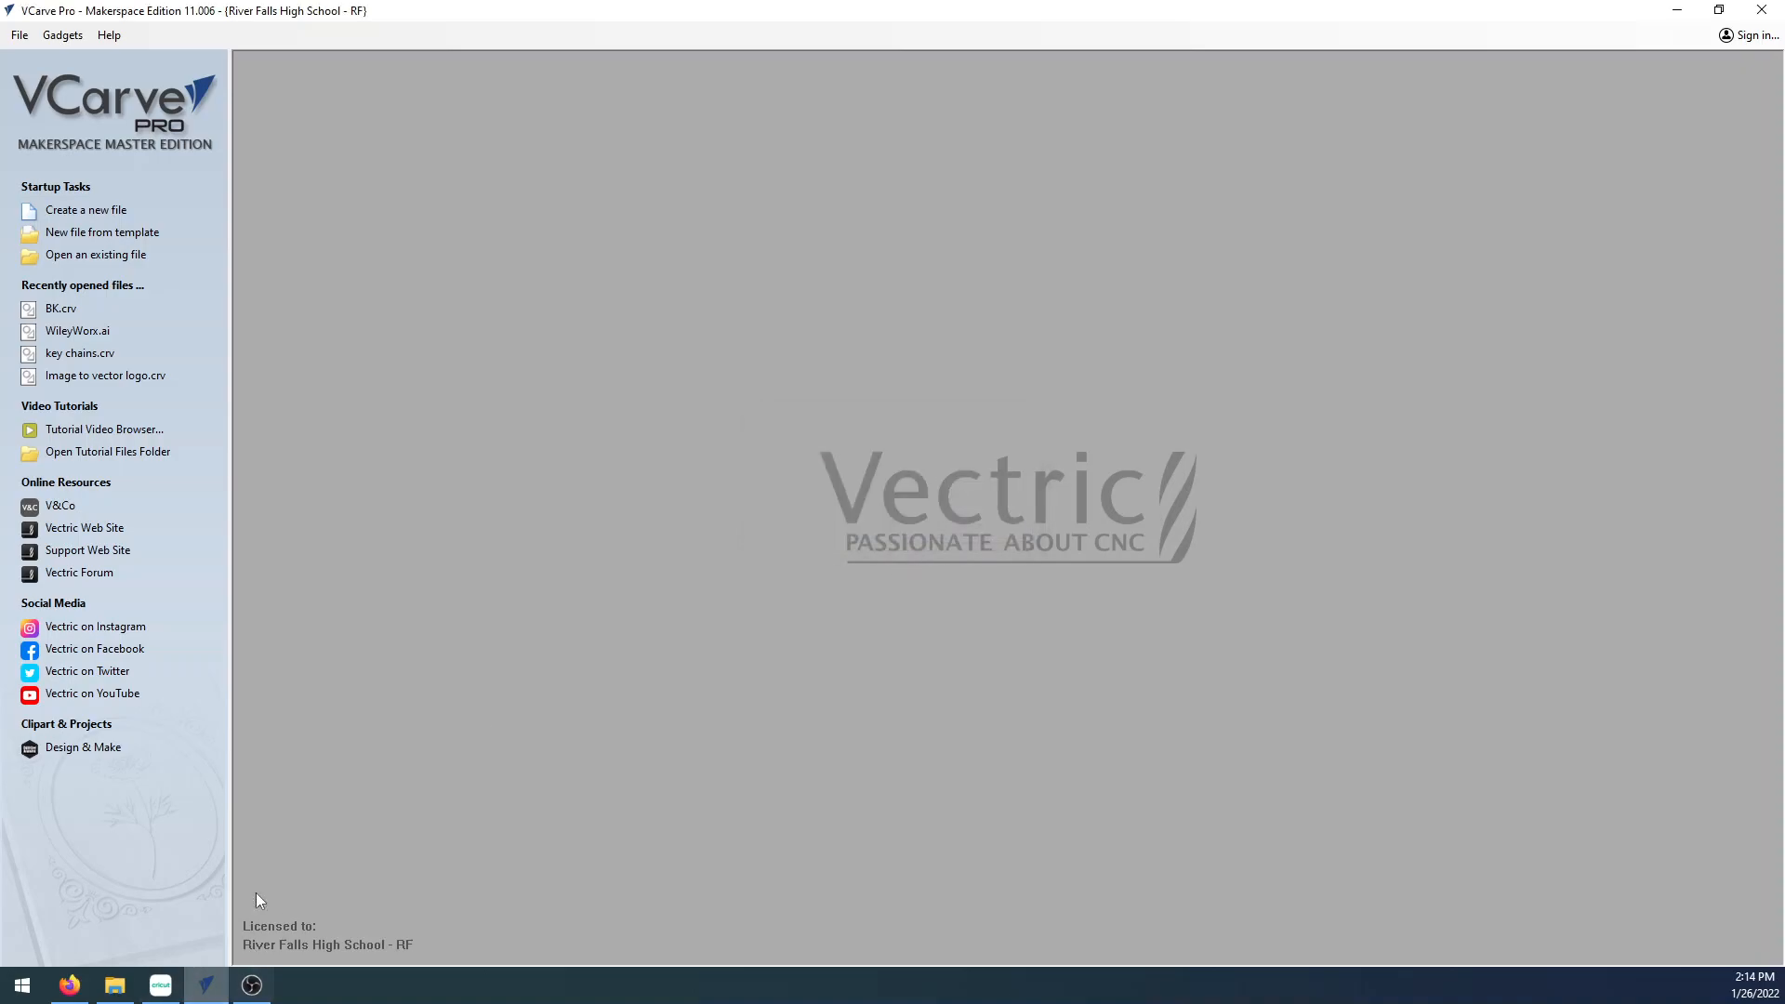
{"action": "left_click", "coordinate": [121, 255]}
{"action": "left_click", "coordinate": [804, 423]}
{"action": "left_click", "coordinate": [1318, 717]}
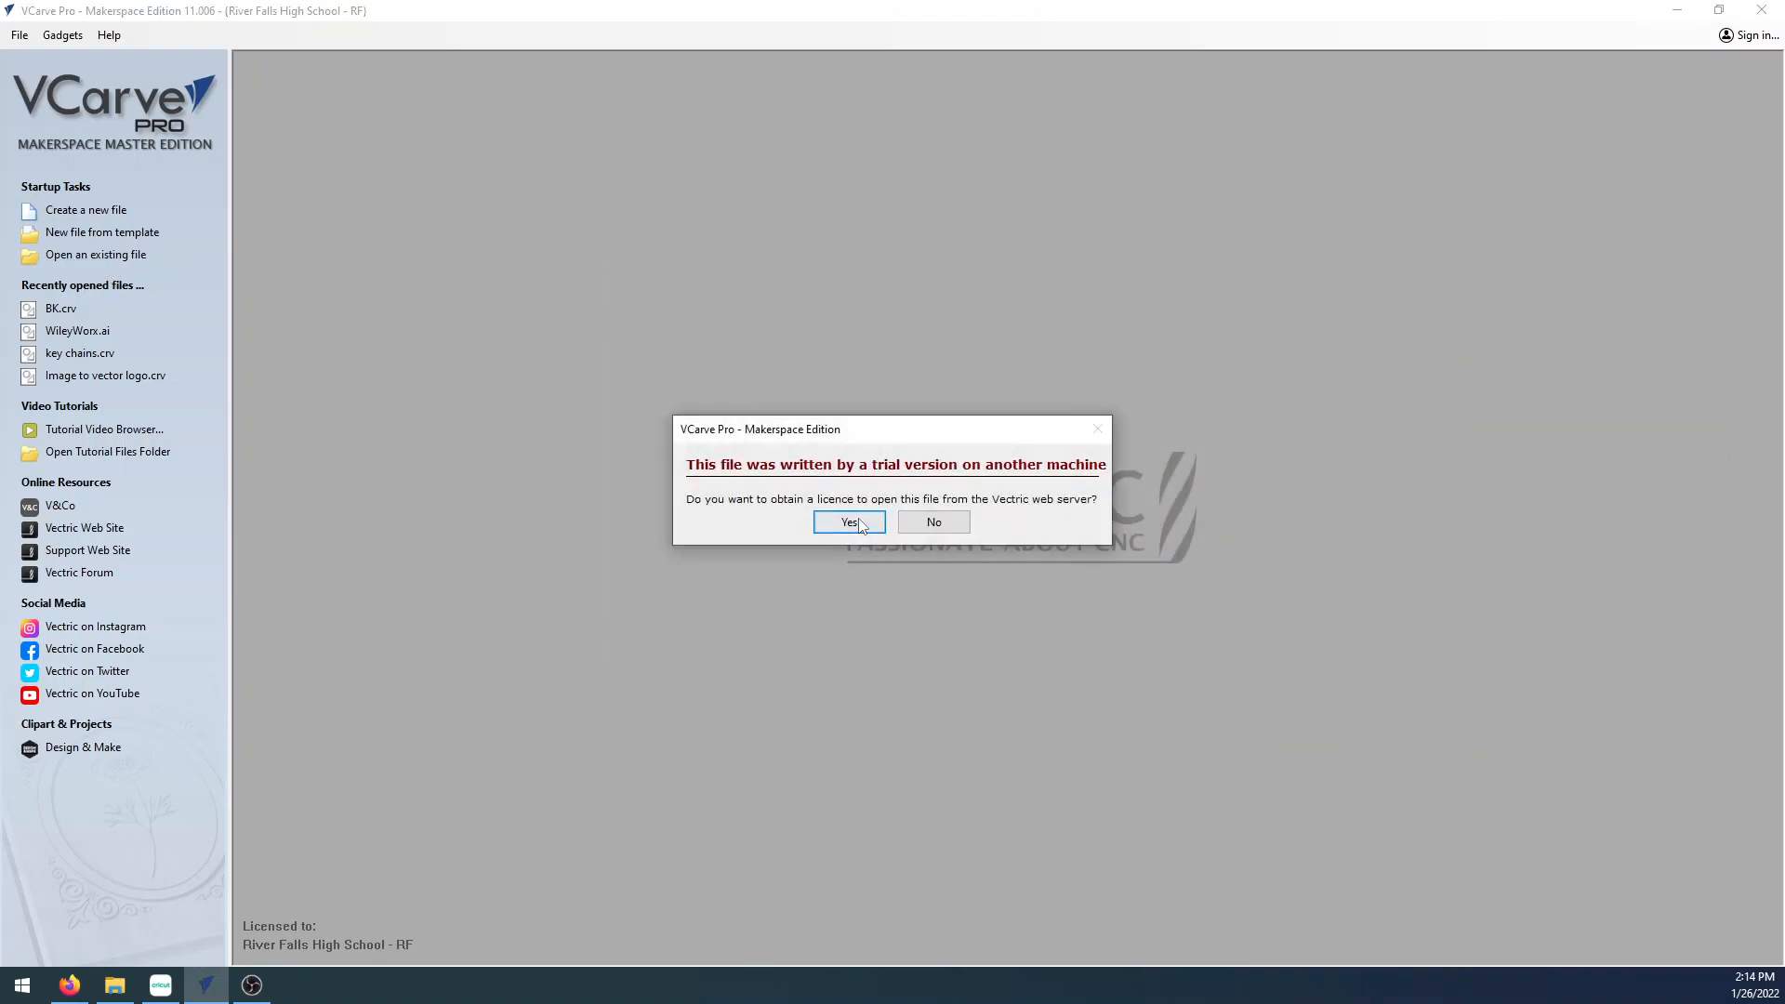
{"action": "left_click", "coordinate": [854, 521]}
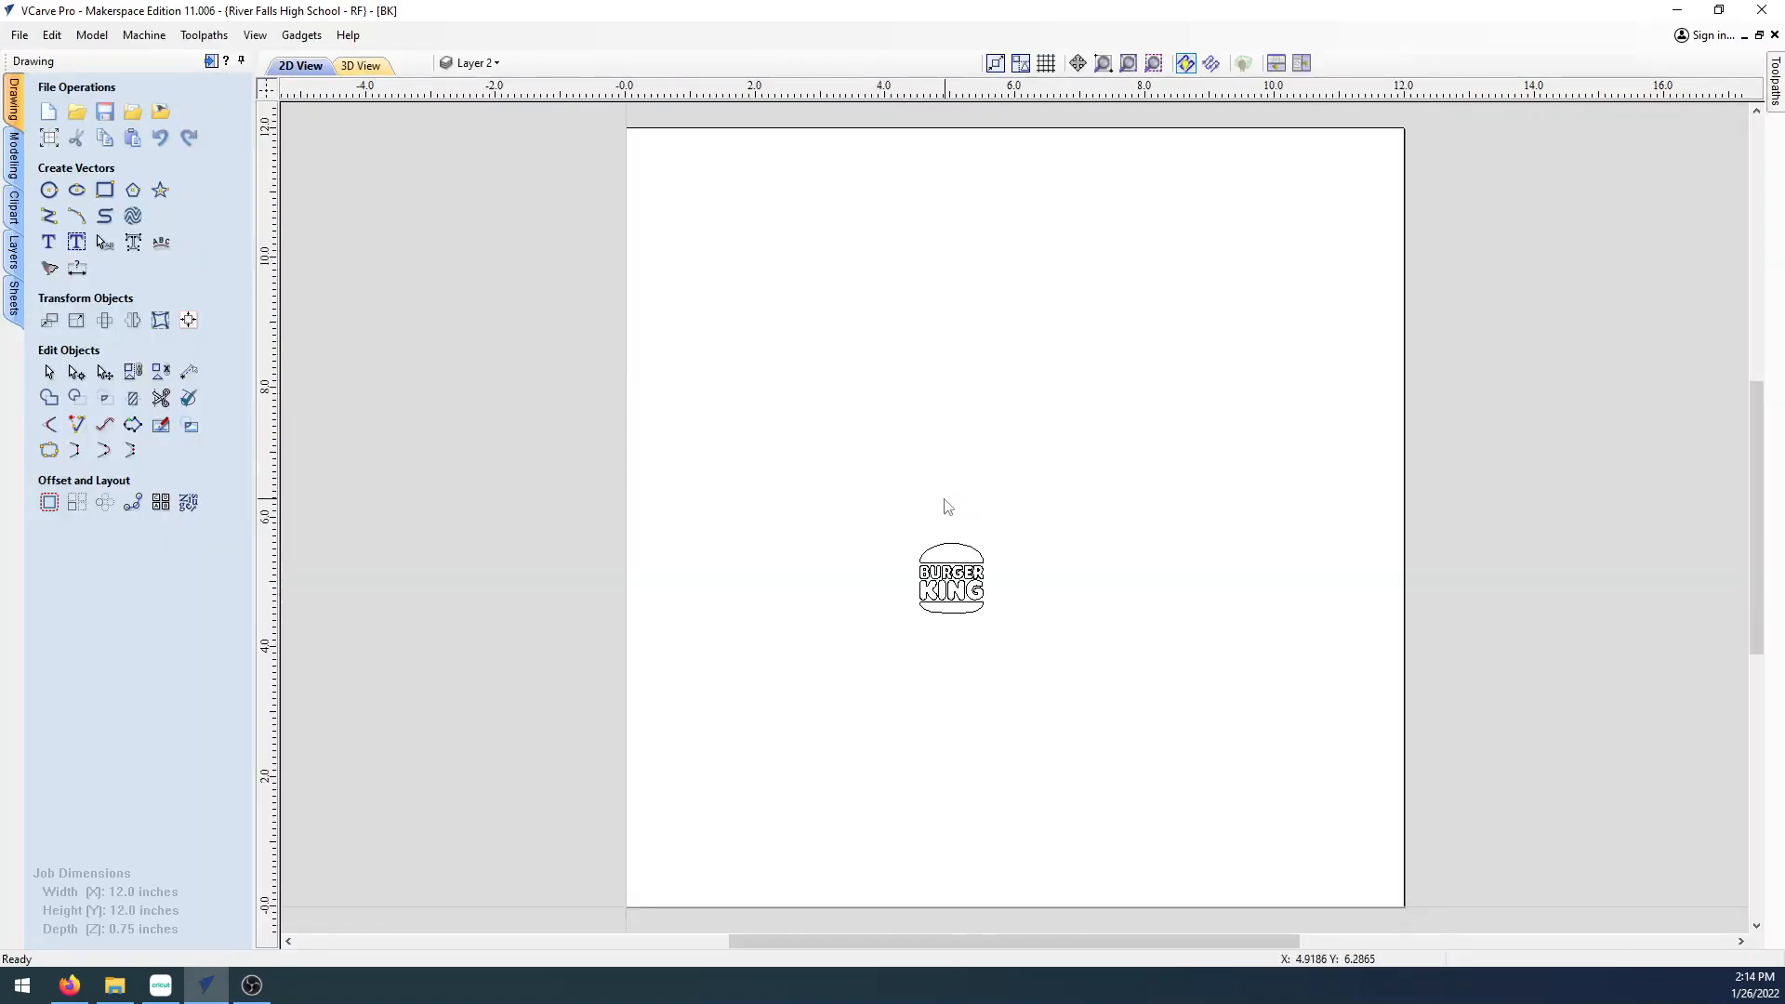
Select all vectors of the Burger King logo and scale them up together to about 3.92 by 4.33 inches.
{"action": "left_click_drag", "start_coordinate": [862, 486], "coordinate": [1074, 655]}
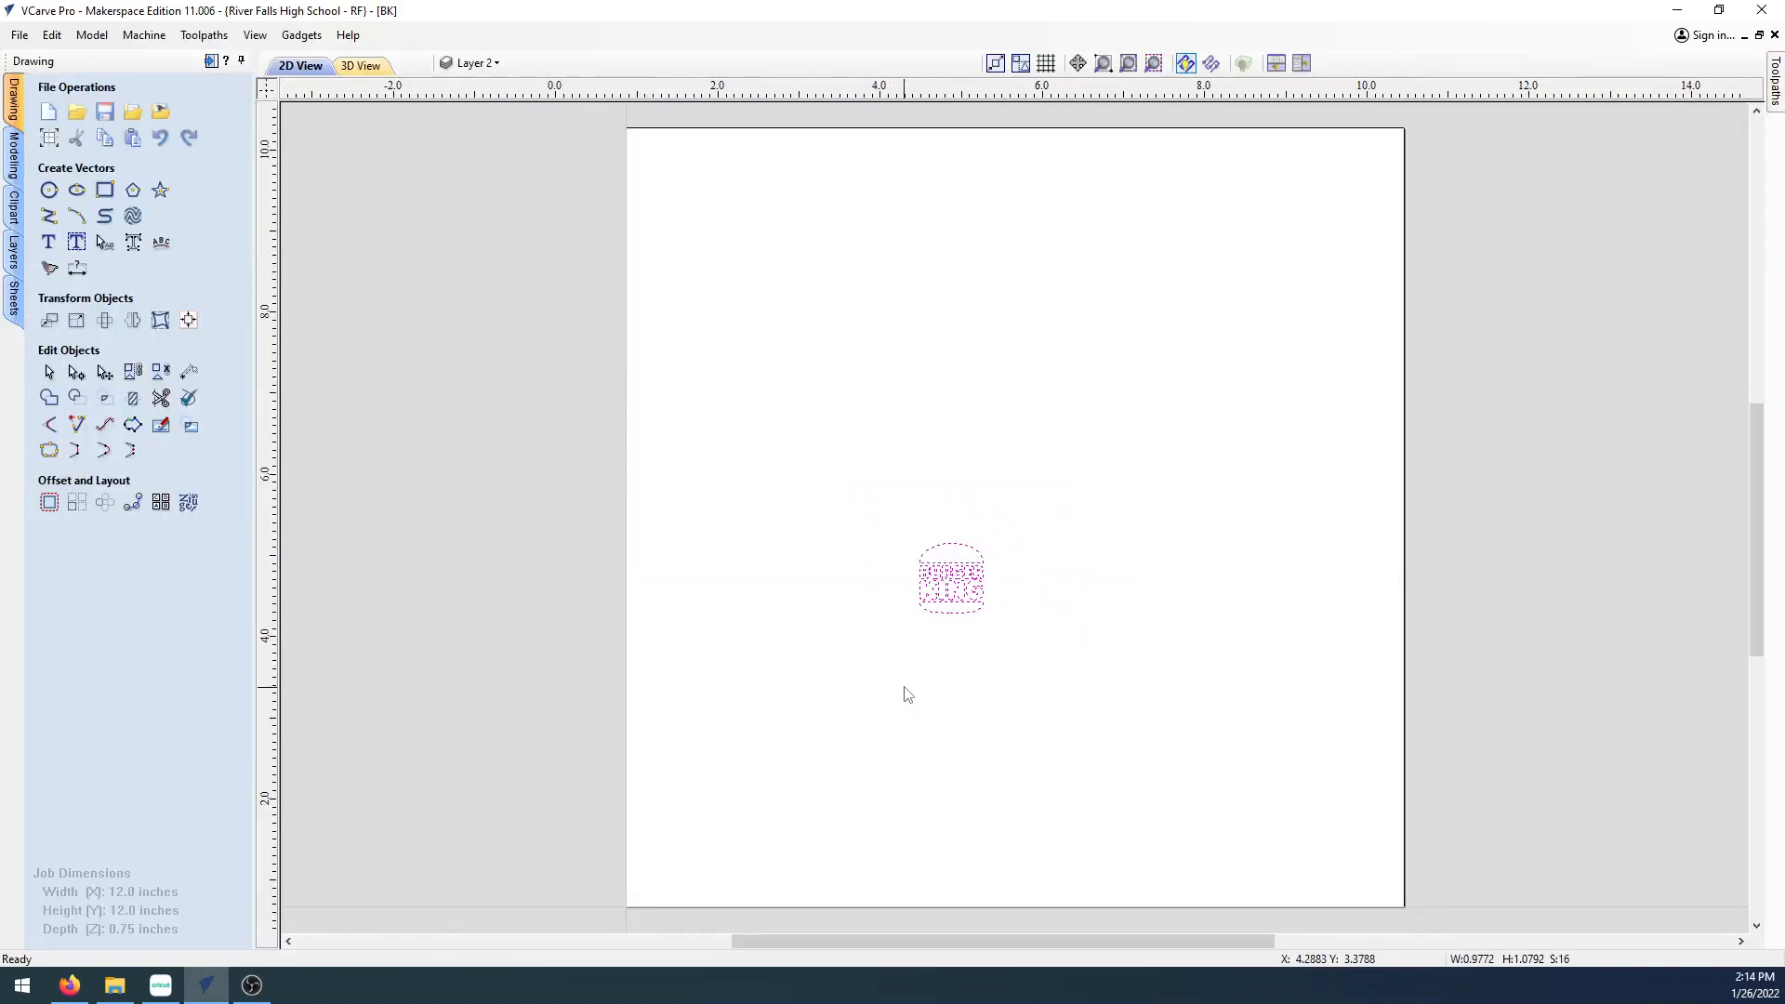
{"action": "scroll", "coordinate": [955, 668], "scroll_direction": "up", "scroll_amount": 3}
{"action": "scroll", "coordinate": [1079, 615], "scroll_direction": "down", "scroll_amount": 1}
{"action": "left_click", "coordinate": [1170, 521]}
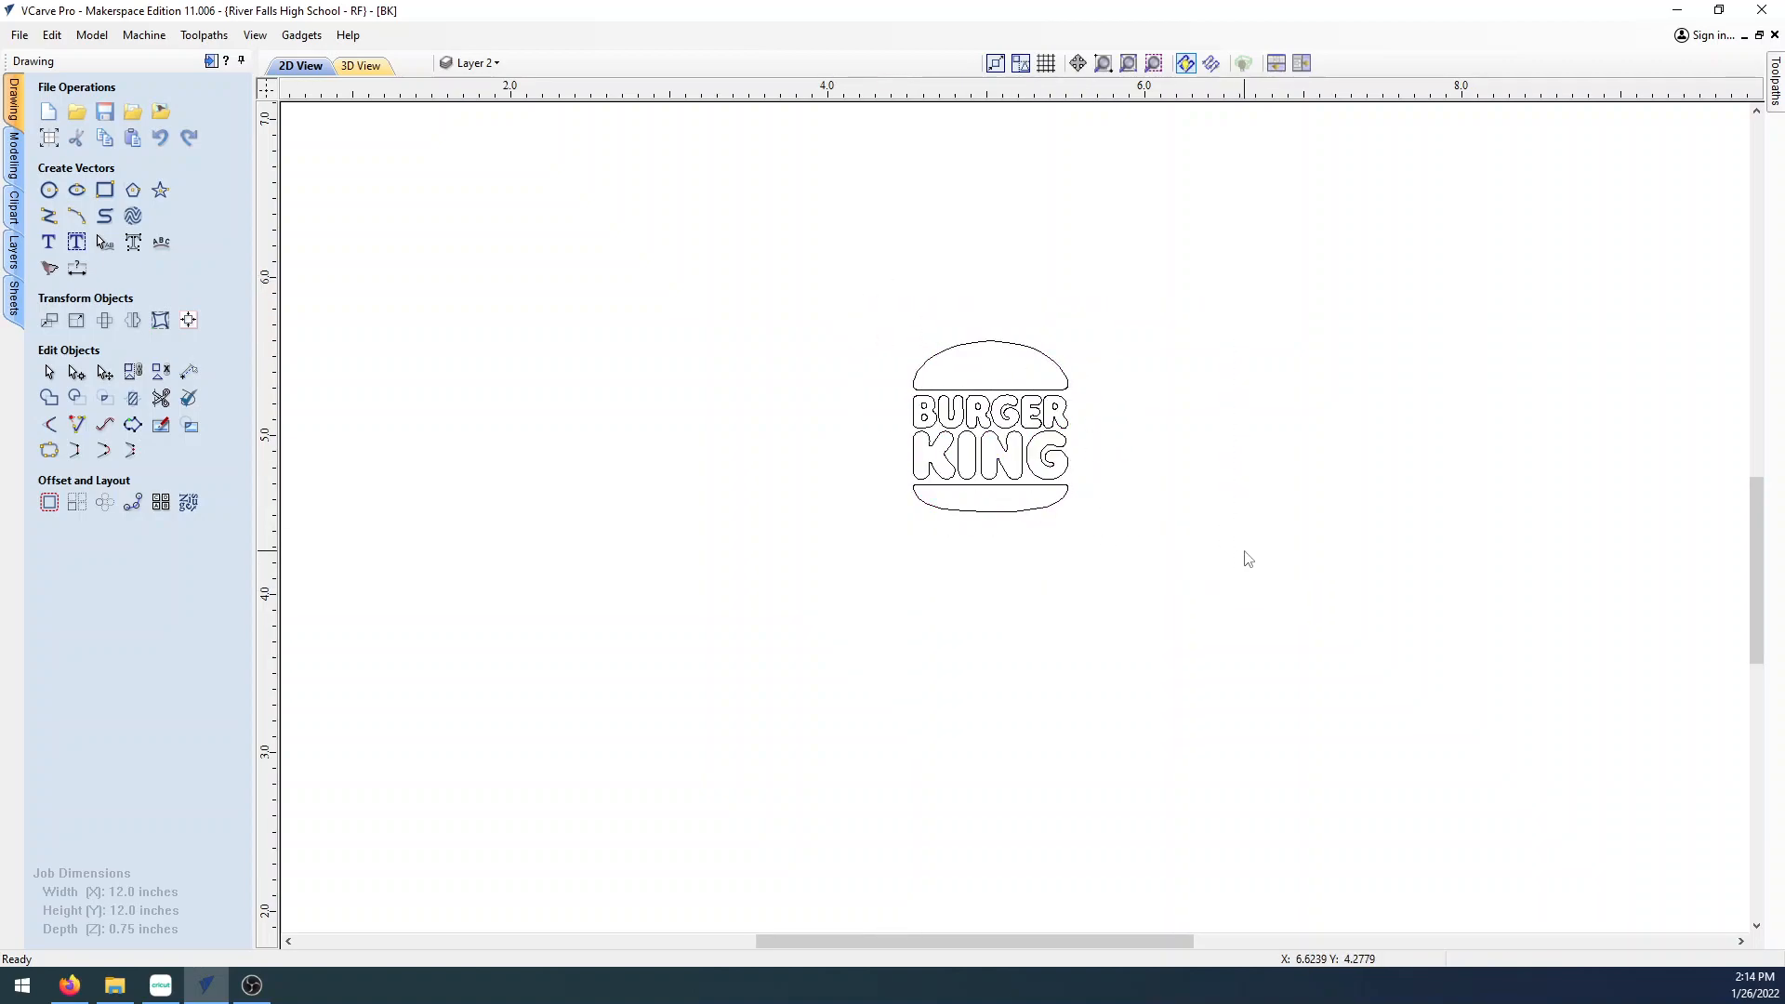
{"action": "left_click_drag", "start_coordinate": [806, 288], "coordinate": [1187, 625]}
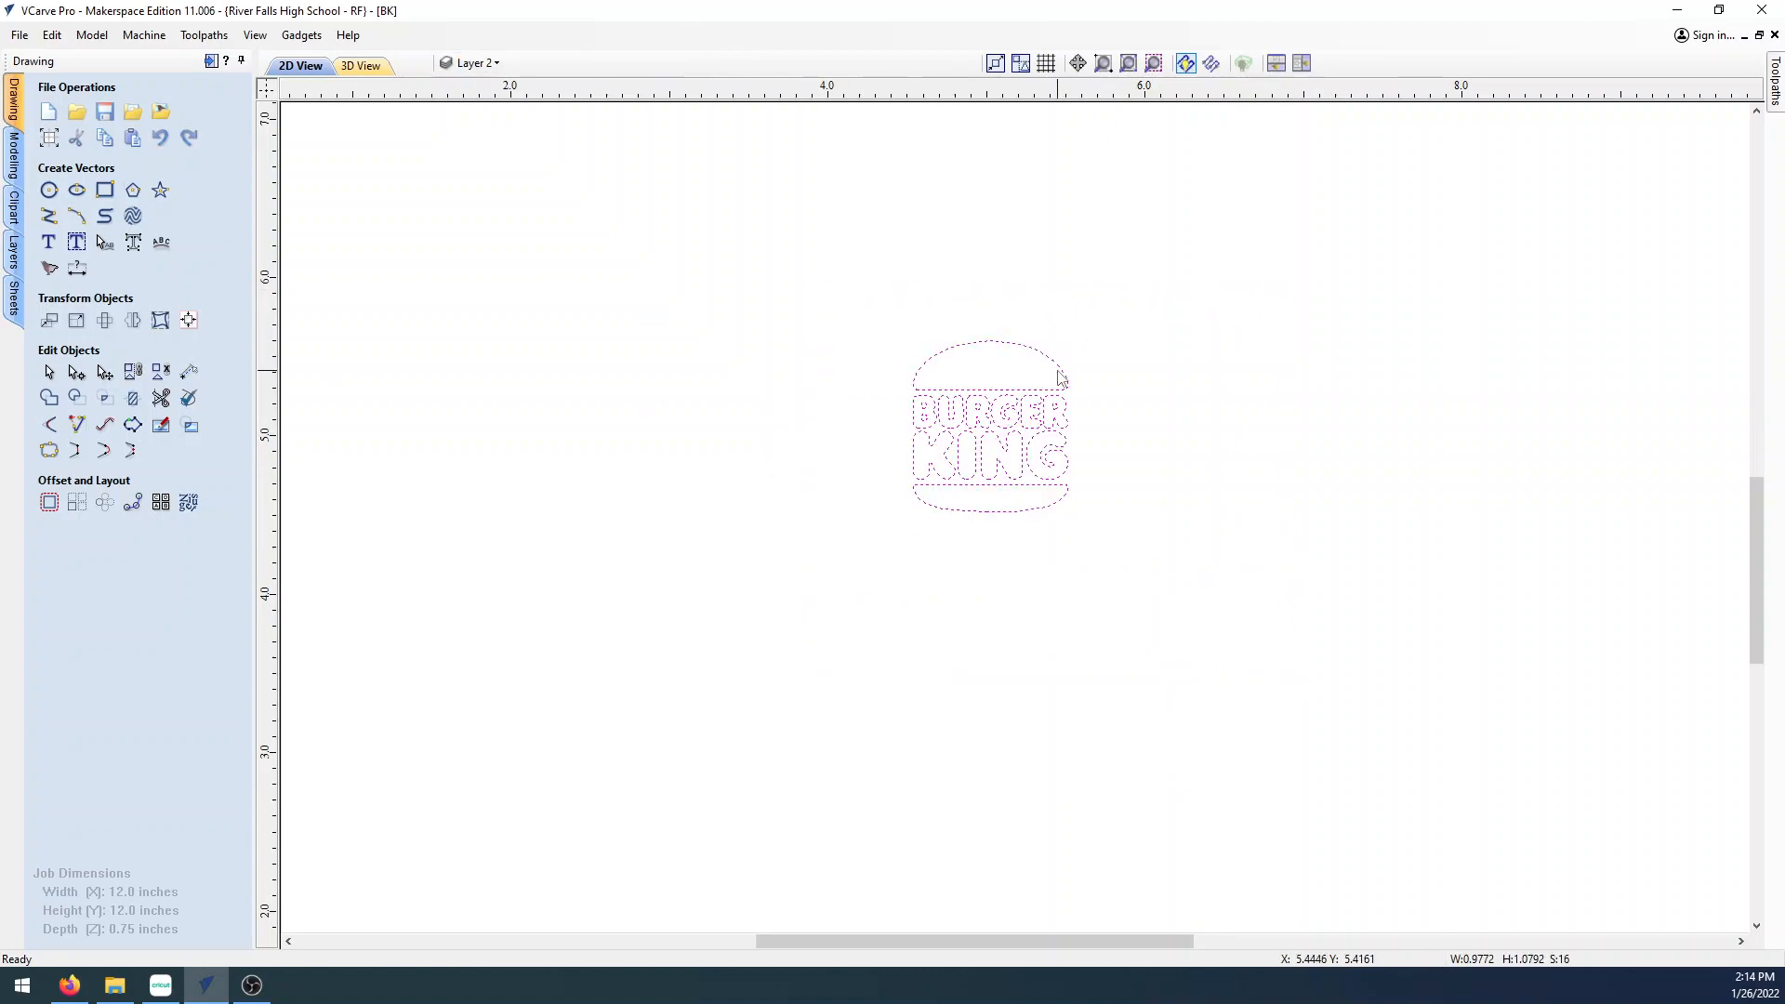
{"action": "left_click", "coordinate": [1060, 377]}
{"action": "left_click", "coordinate": [1071, 381]}
{"action": "left_click_drag", "start_coordinate": [842, 312], "coordinate": [1095, 585]}
{"action": "left_click", "coordinate": [1053, 437]}
{"action": "left_click_drag", "start_coordinate": [854, 302], "coordinate": [1186, 613]}
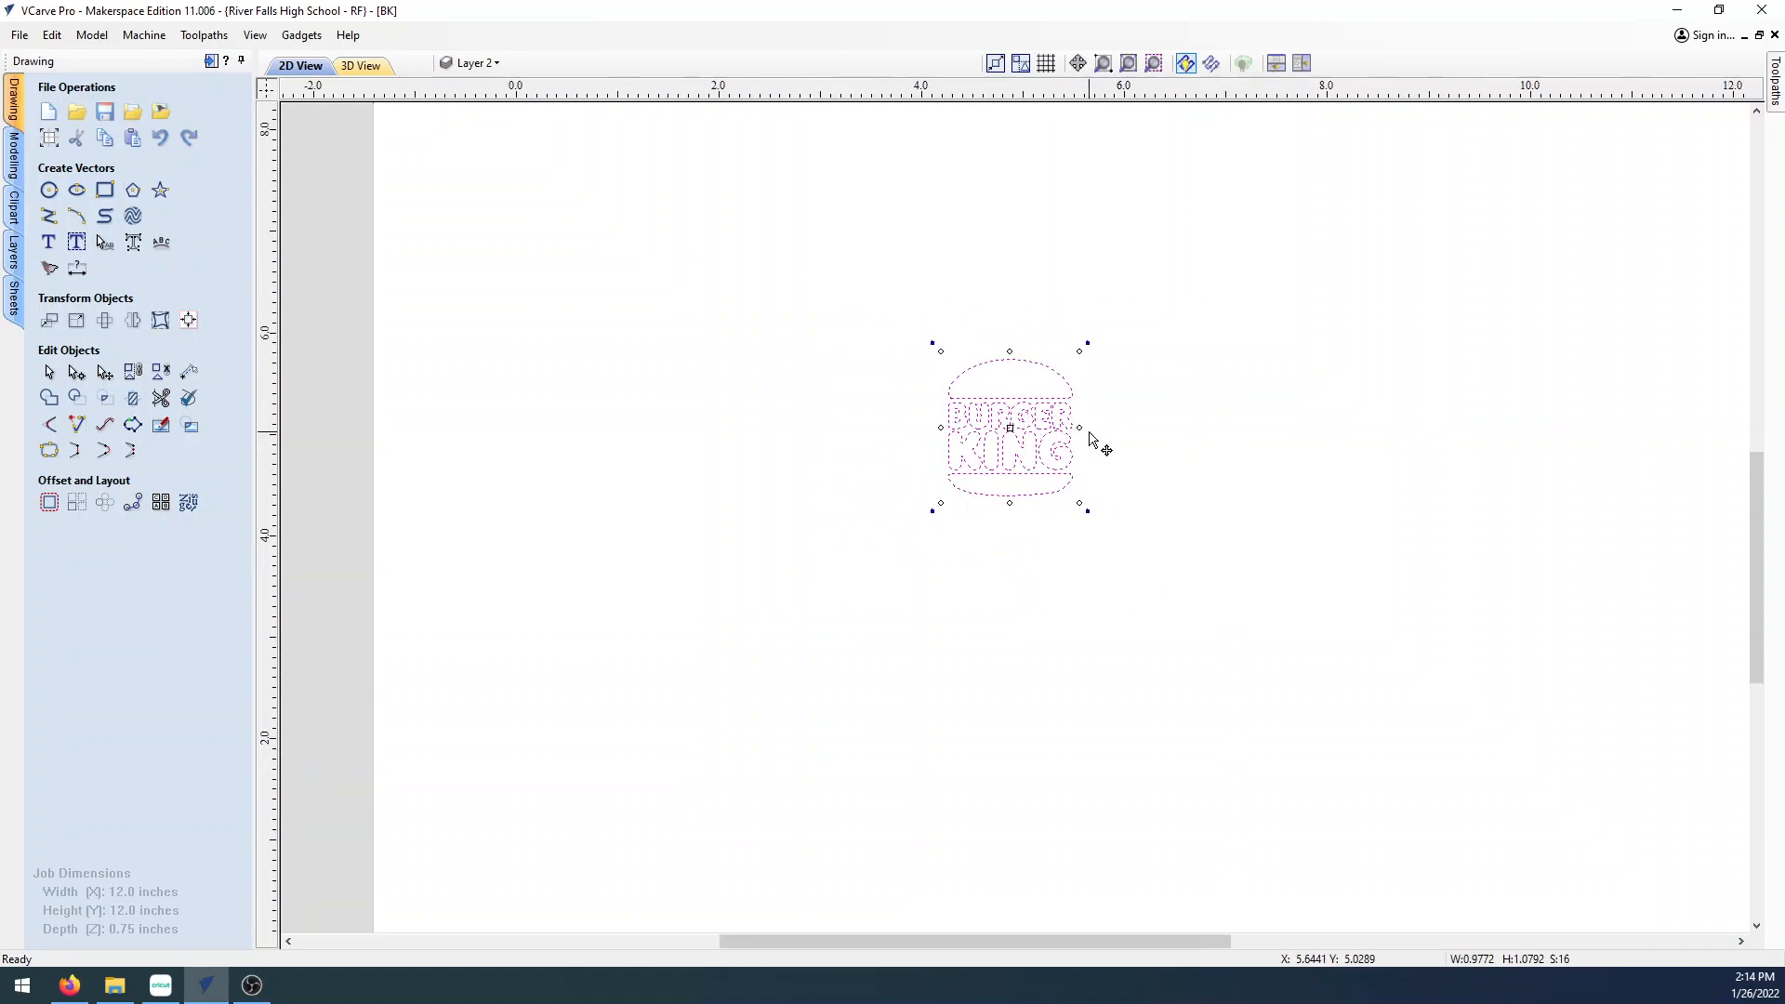
{"action": "scroll", "coordinate": [1097, 446], "scroll_direction": "down", "scroll_amount": 3}
{"action": "left_click_drag", "start_coordinate": [1156, 341], "coordinate": [1290, 225]}
{"action": "scroll", "coordinate": [1281, 387], "scroll_direction": "up", "scroll_amount": 4}
{"action": "middle_click_drag", "start_coordinate": [1291, 376], "coordinate": [1265, 549]}
{"action": "scroll", "coordinate": [1267, 556], "scroll_direction": "down", "scroll_amount": 2}
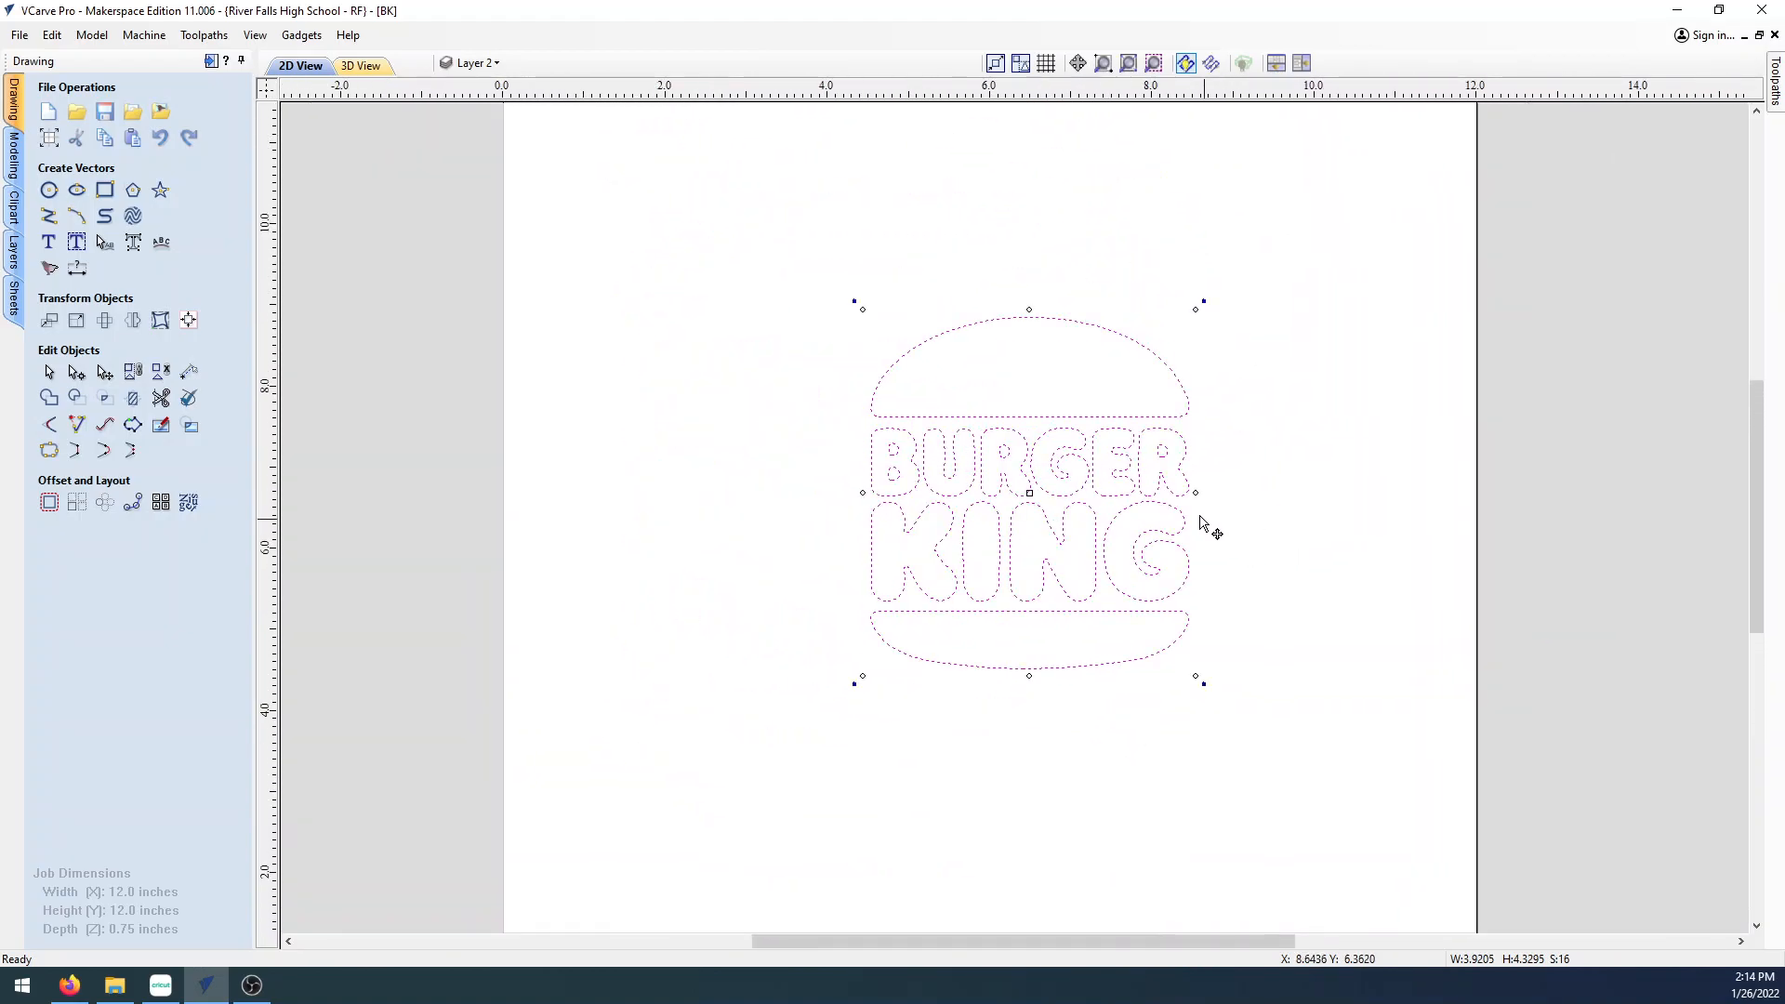
{"action": "left_click", "coordinate": [1342, 485]}
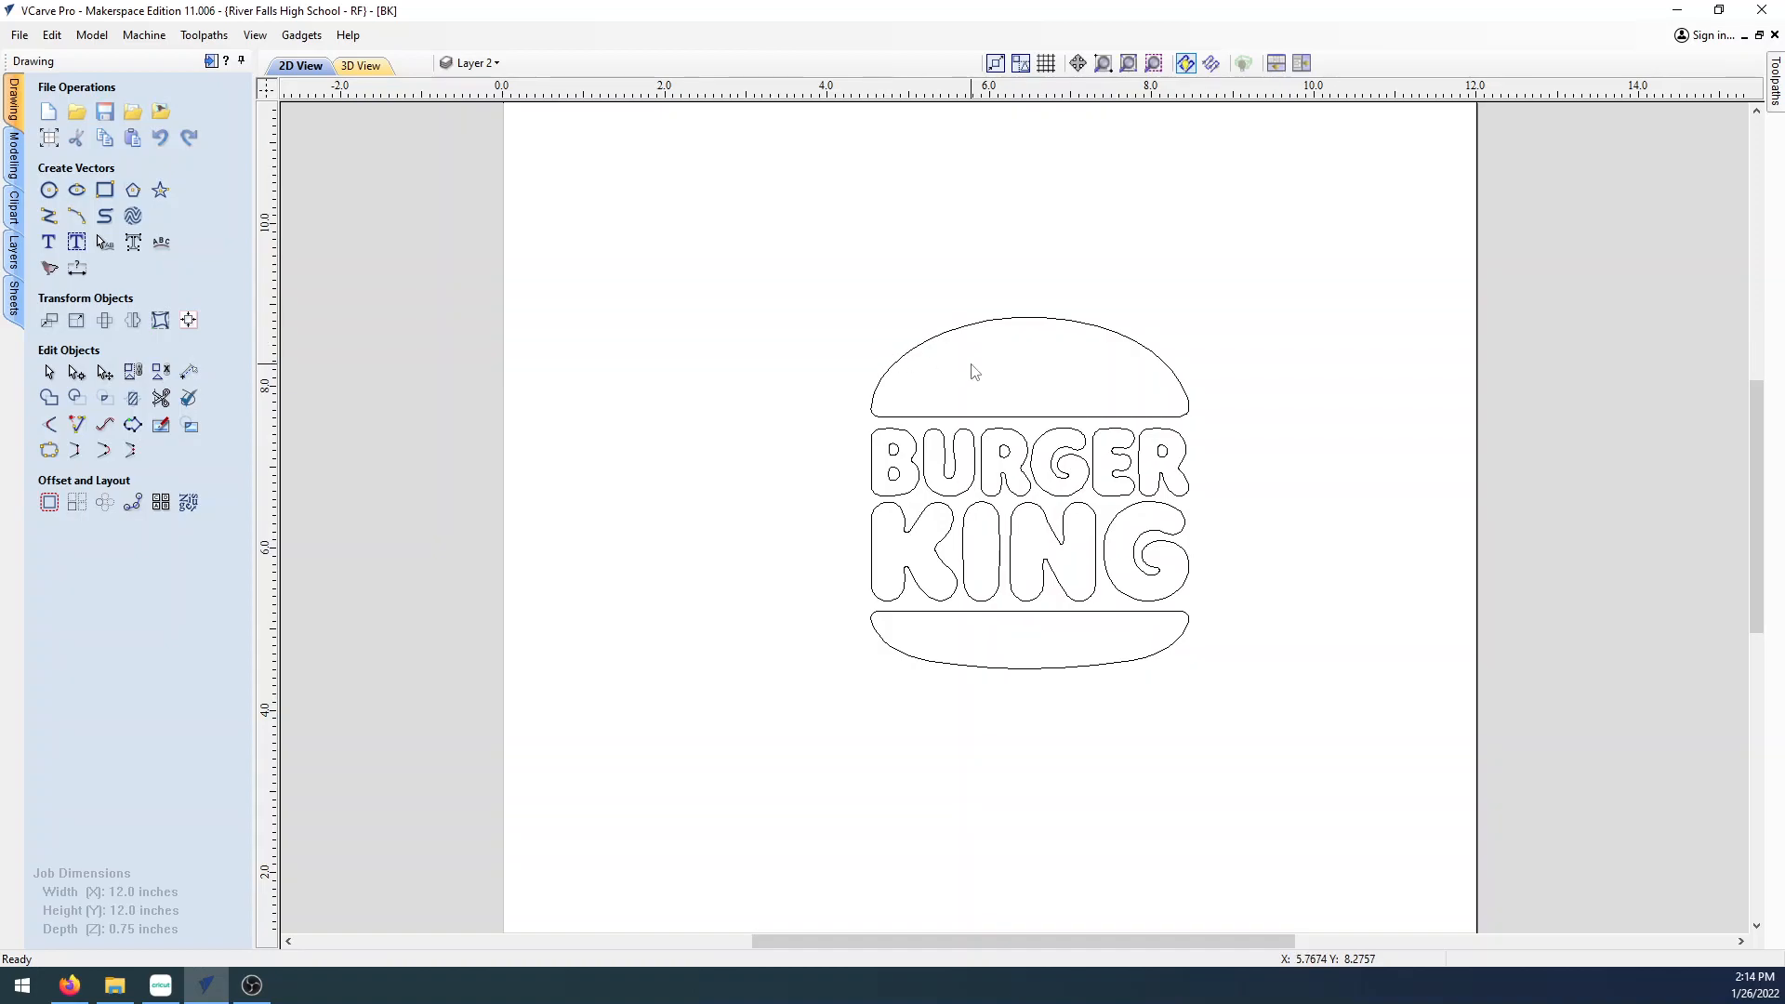
Fit Bezier curves to all logo vectors with 0.01 inch tolerance, keeping sharp corners up to 60 degrees and replacing the selected vectors.
{"action": "left_click_drag", "start_coordinate": [793, 231], "coordinate": [1347, 782]}
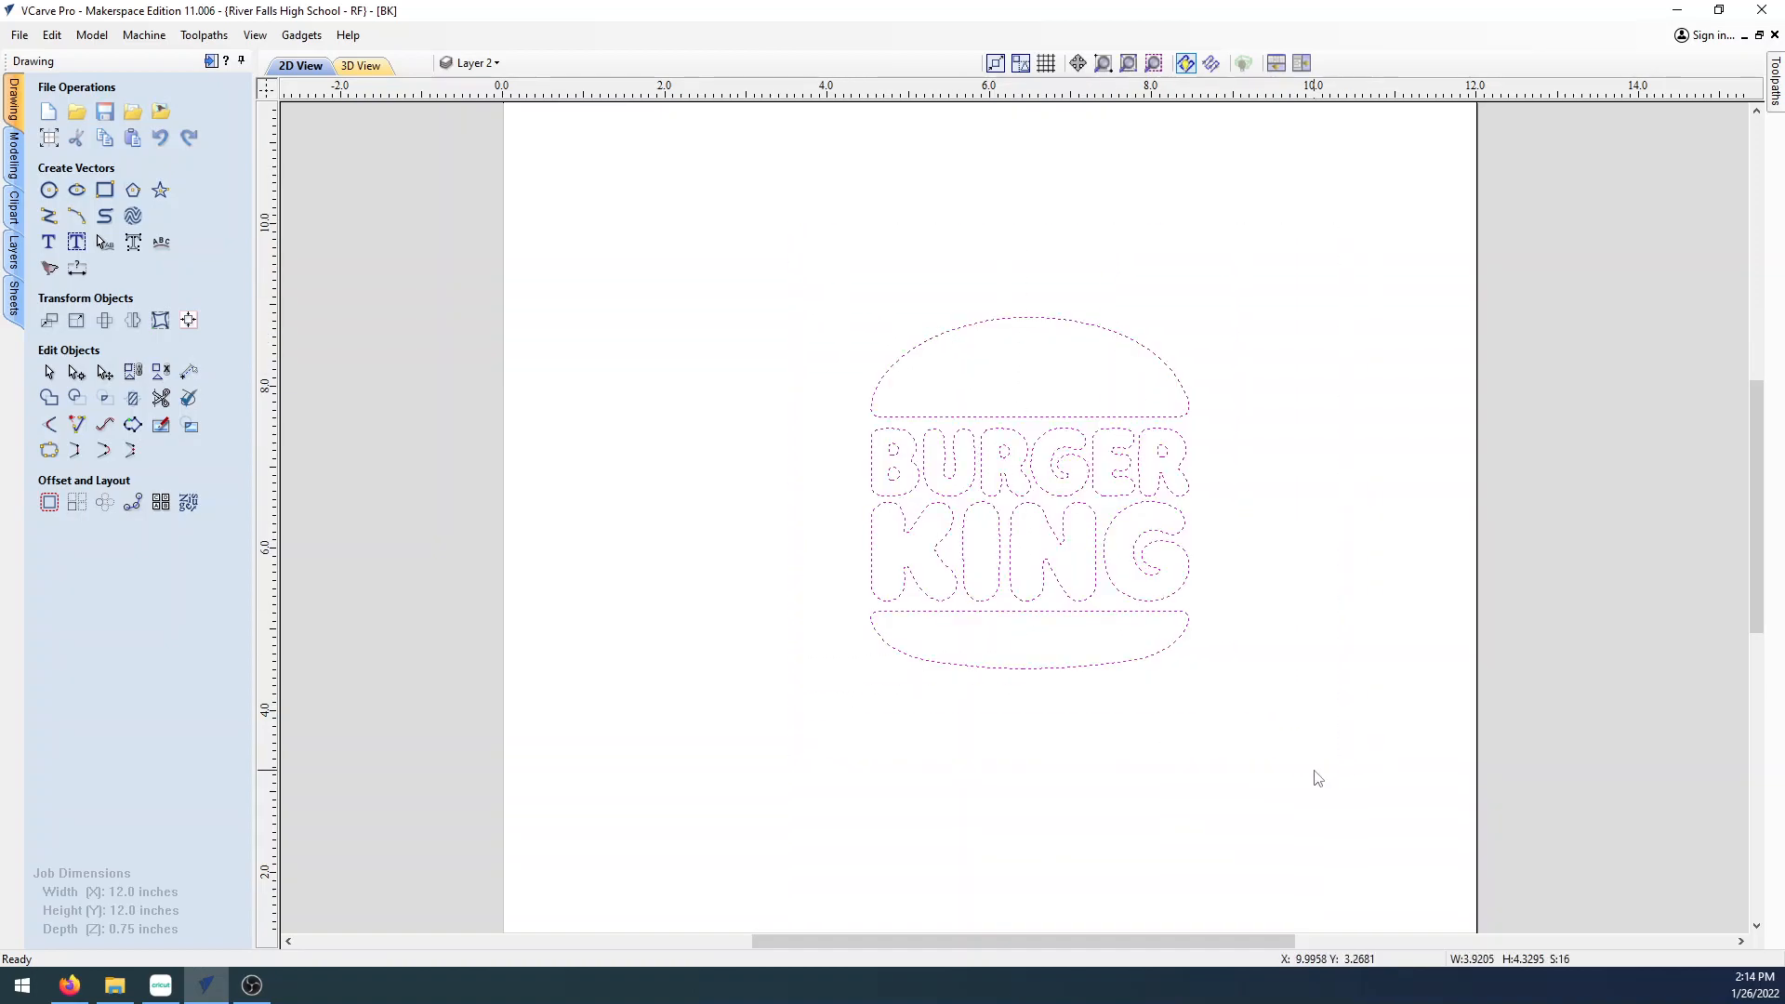
{"action": "left_click", "coordinate": [106, 430]}
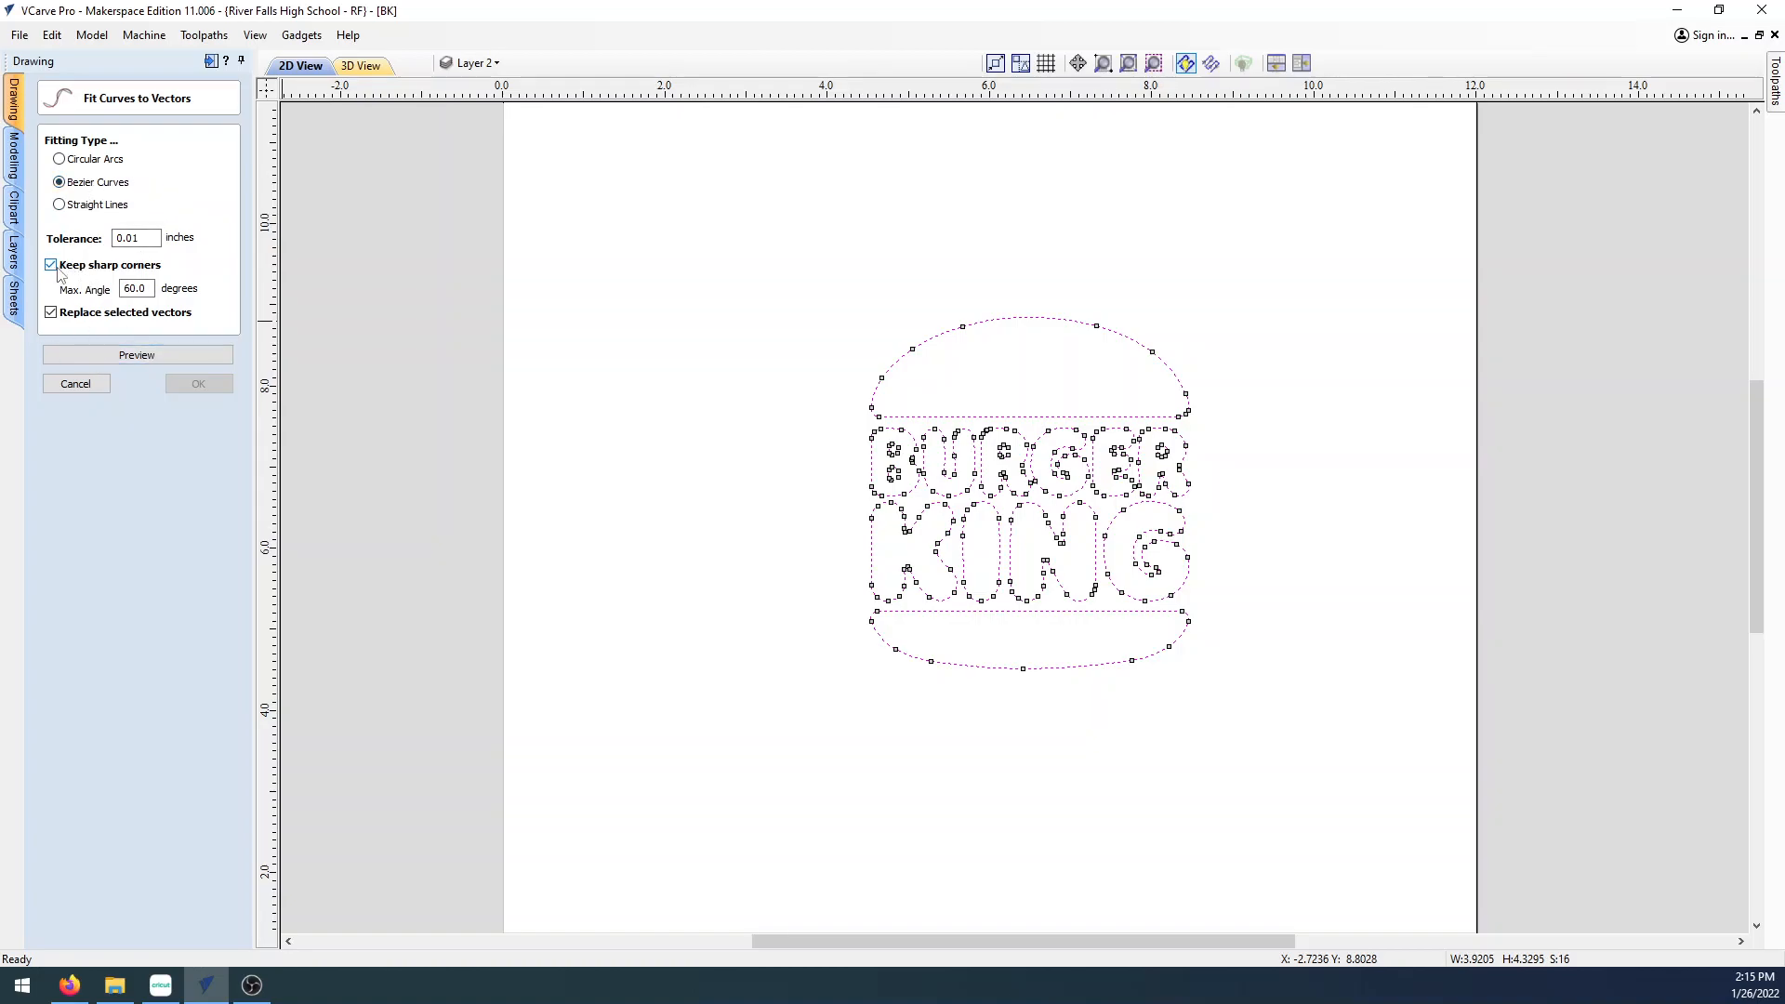
{"action": "left_click", "coordinate": [115, 355]}
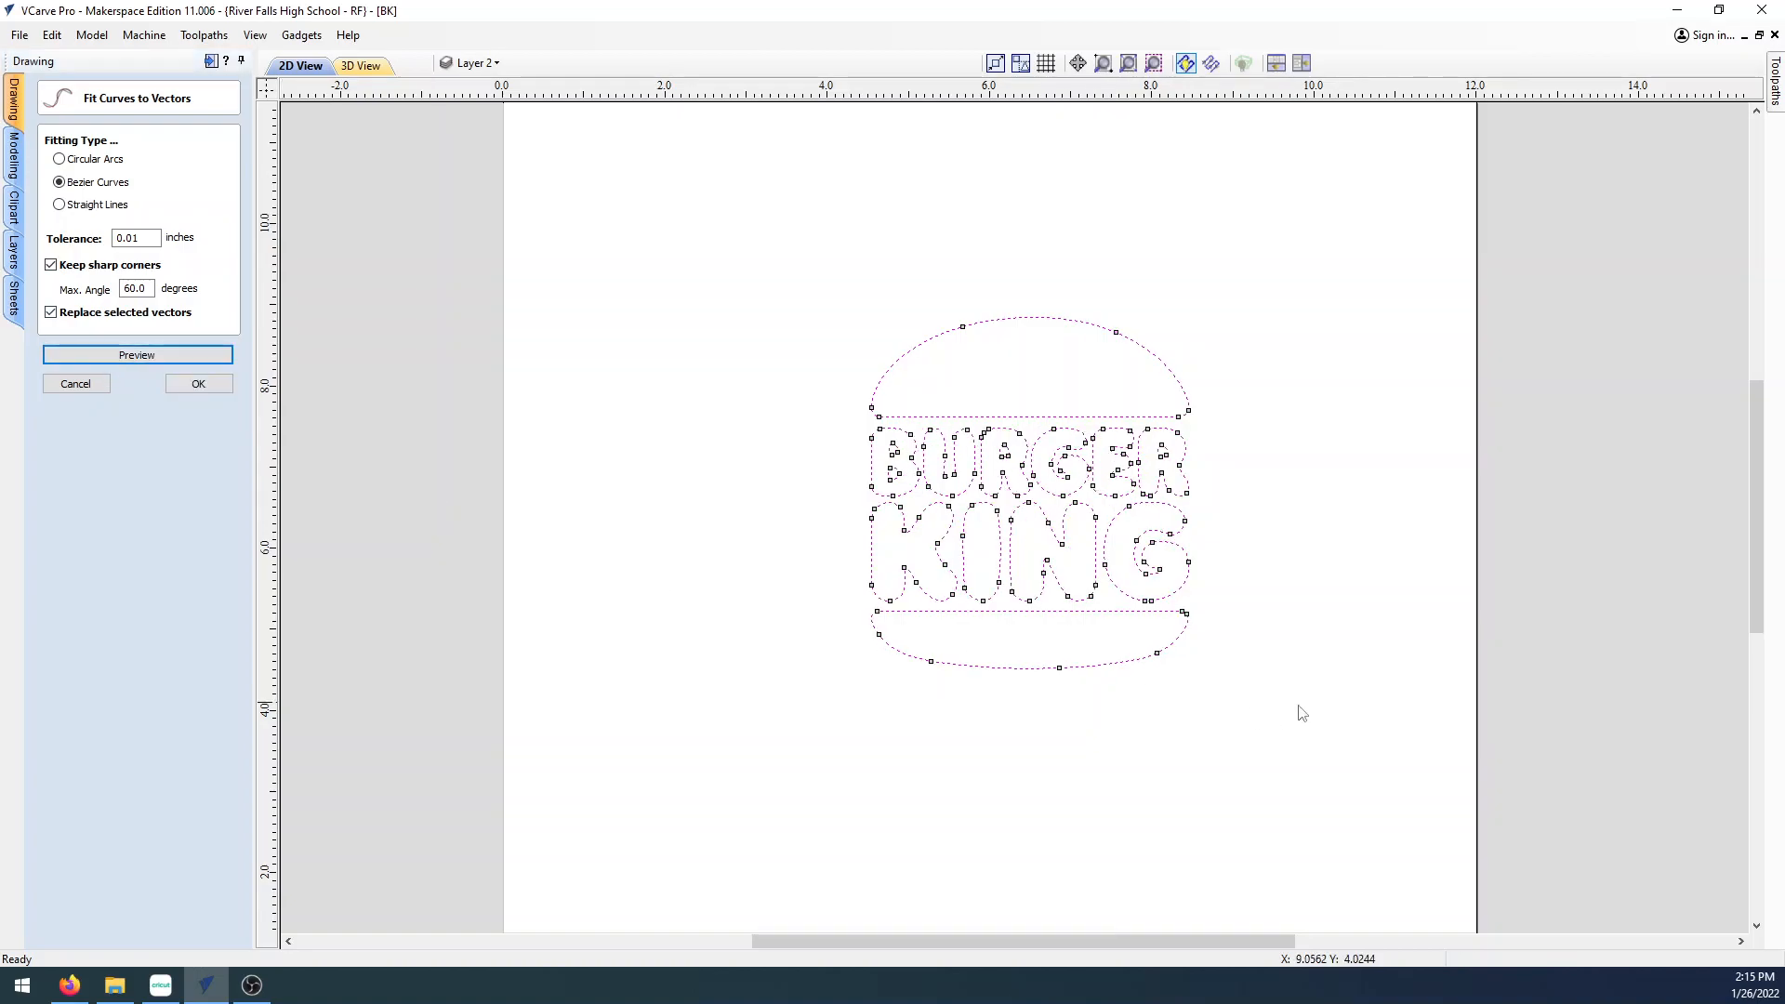
{"action": "left_click", "coordinate": [197, 385]}
{"action": "left_click", "coordinate": [685, 527]}
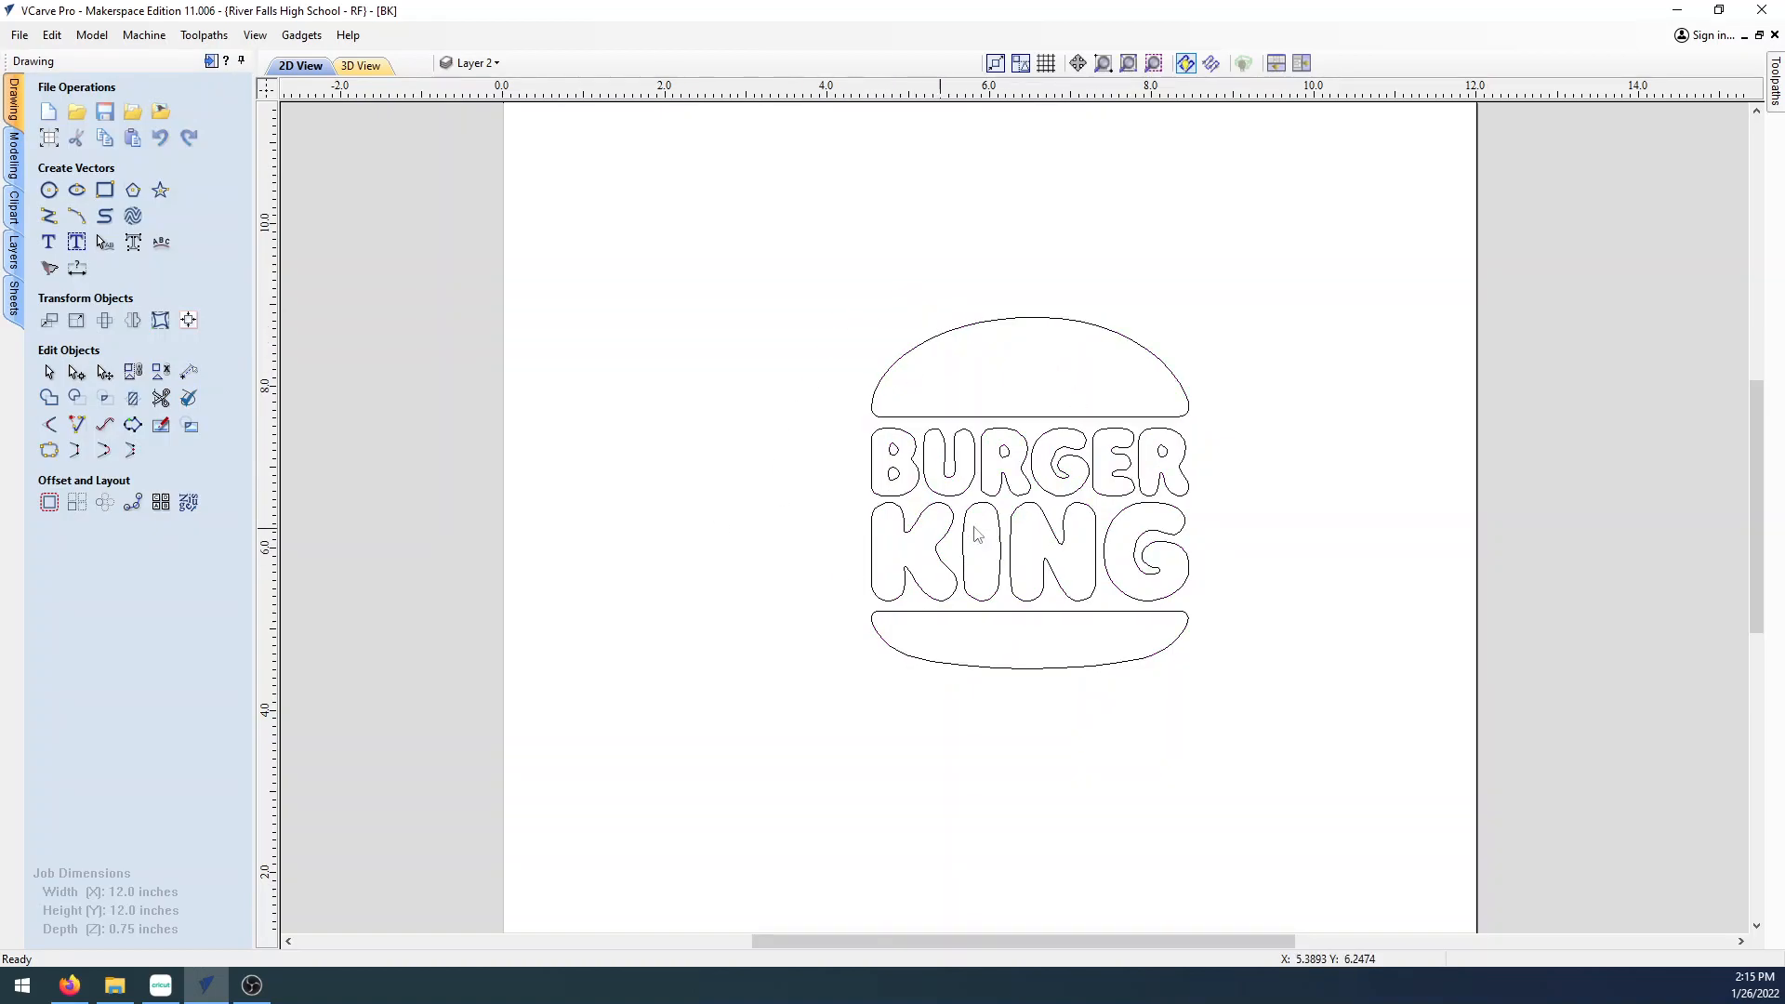
Export all the logo vectors in DXF format as BK.dxf on the STORE N GO (E:) drive.
{"action": "left_click_drag", "start_coordinate": [760, 220], "coordinate": [1275, 755]}
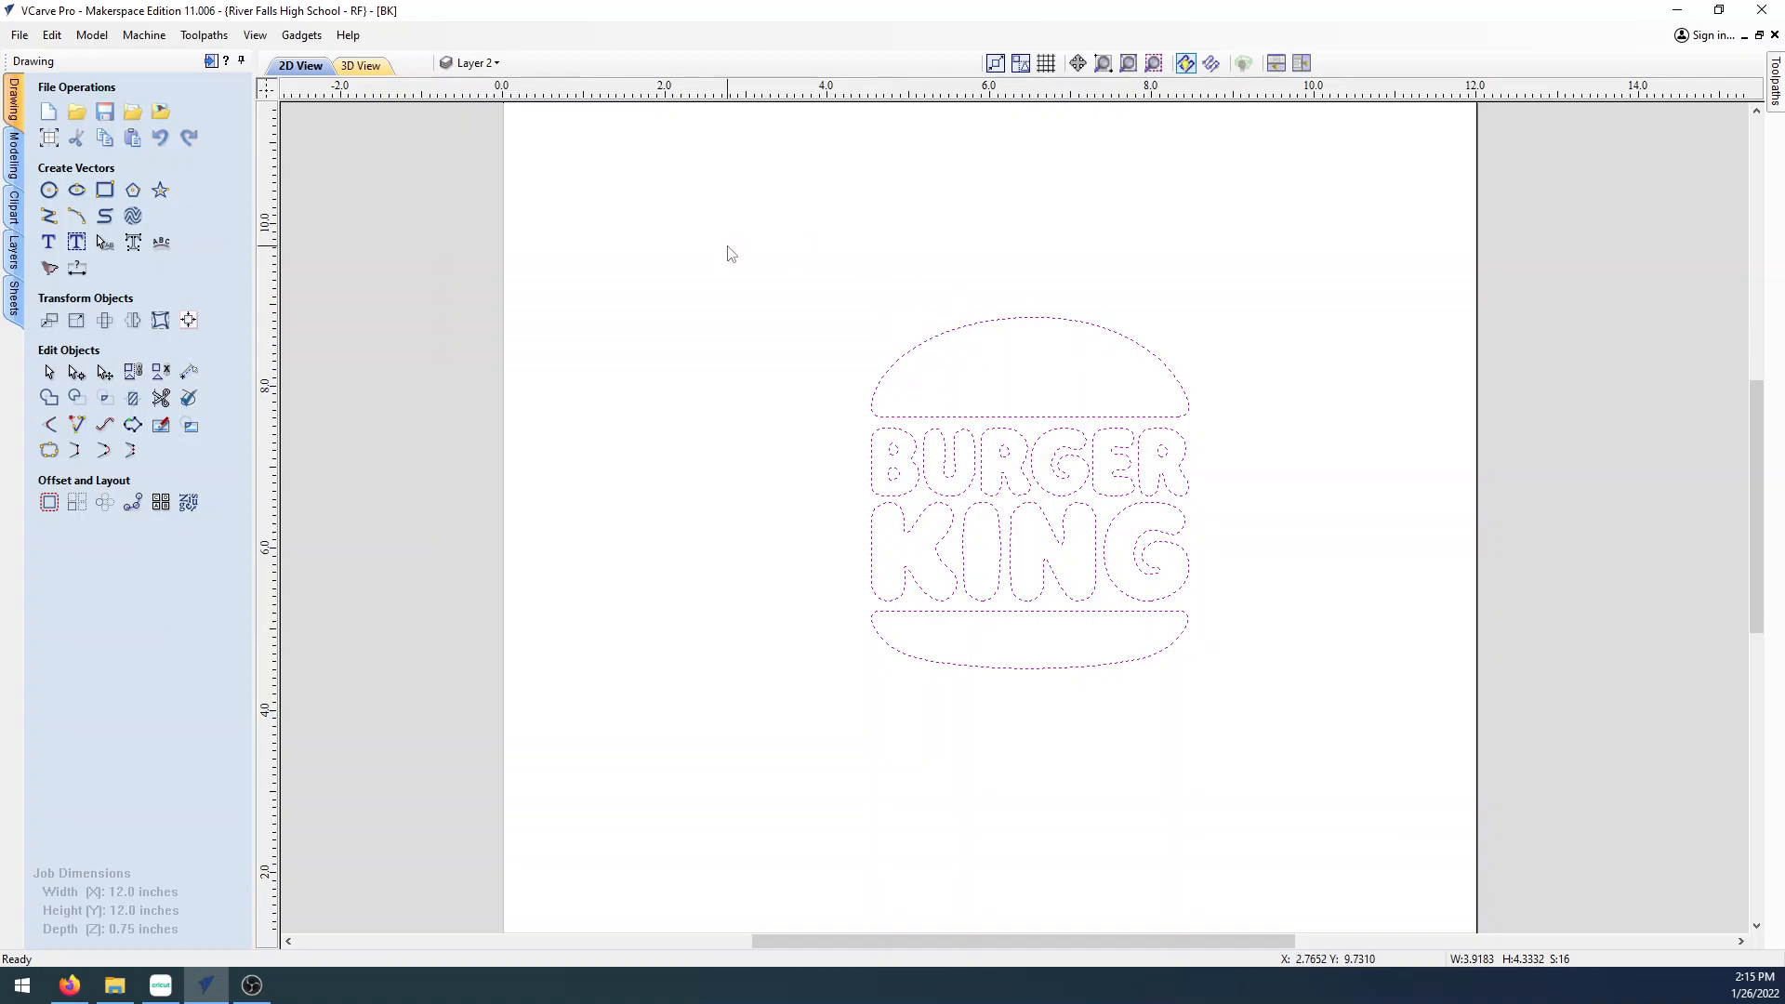
{"action": "left_click", "coordinate": [20, 35]}
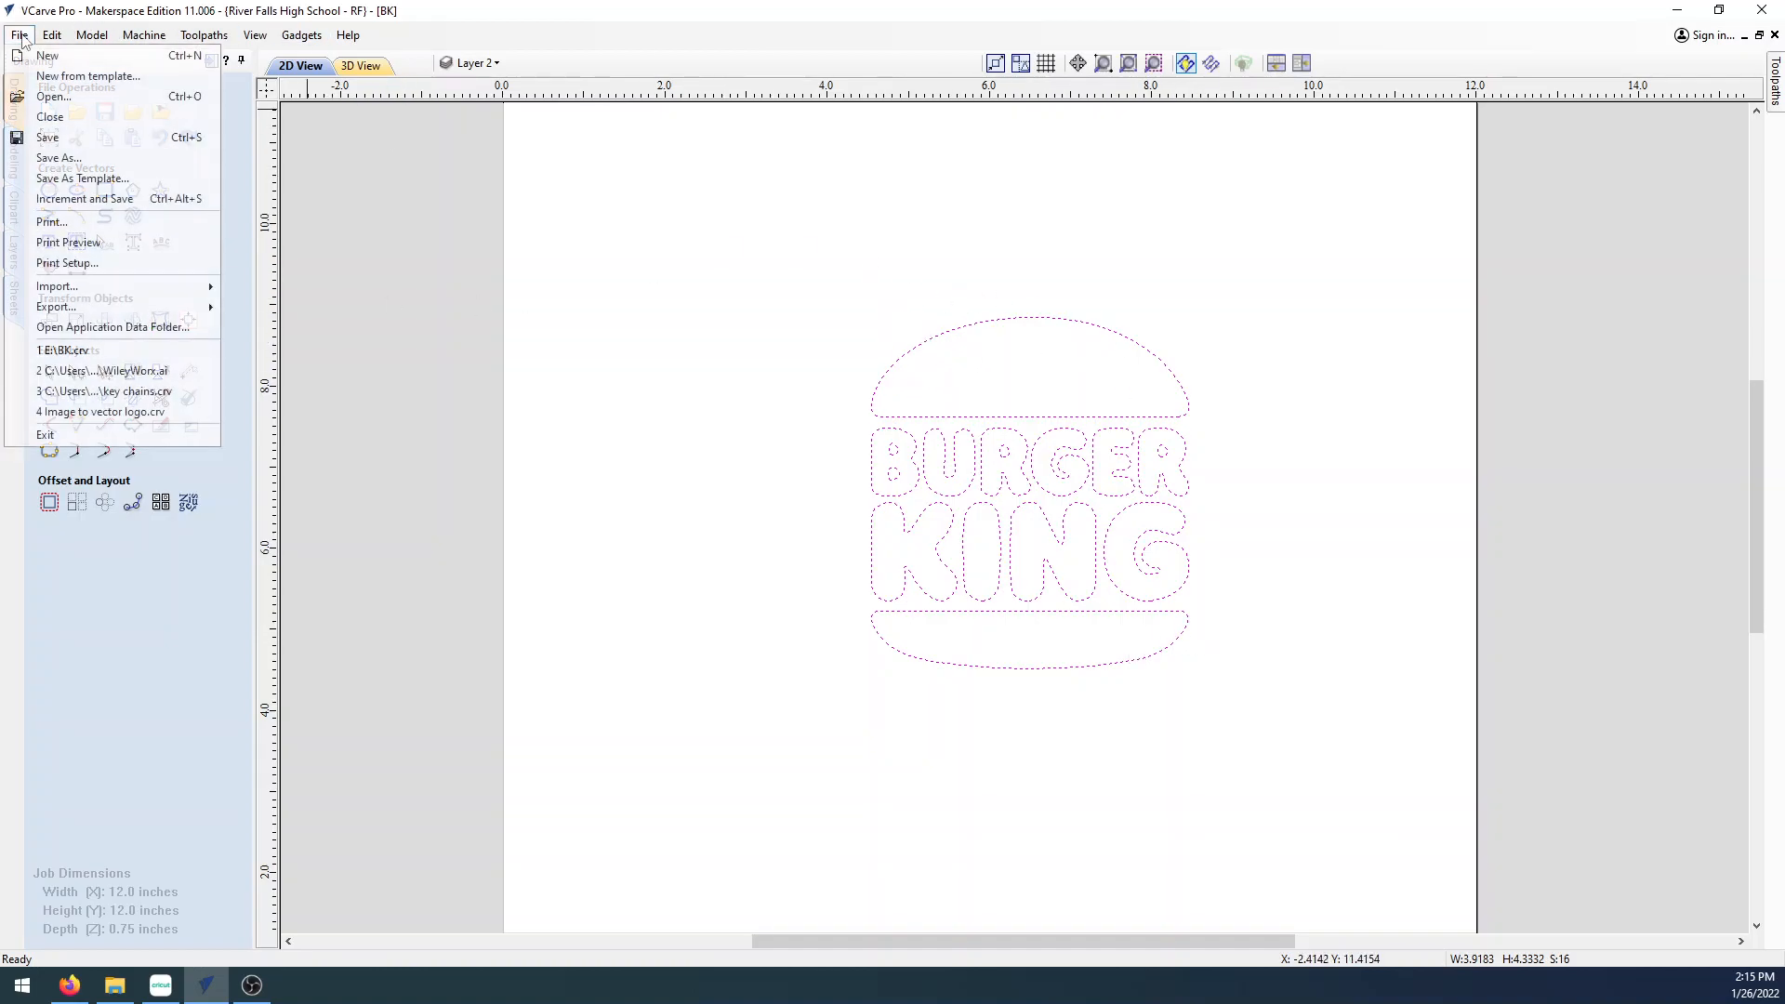
{"action": "mouse_move", "coordinate": [92, 309]}
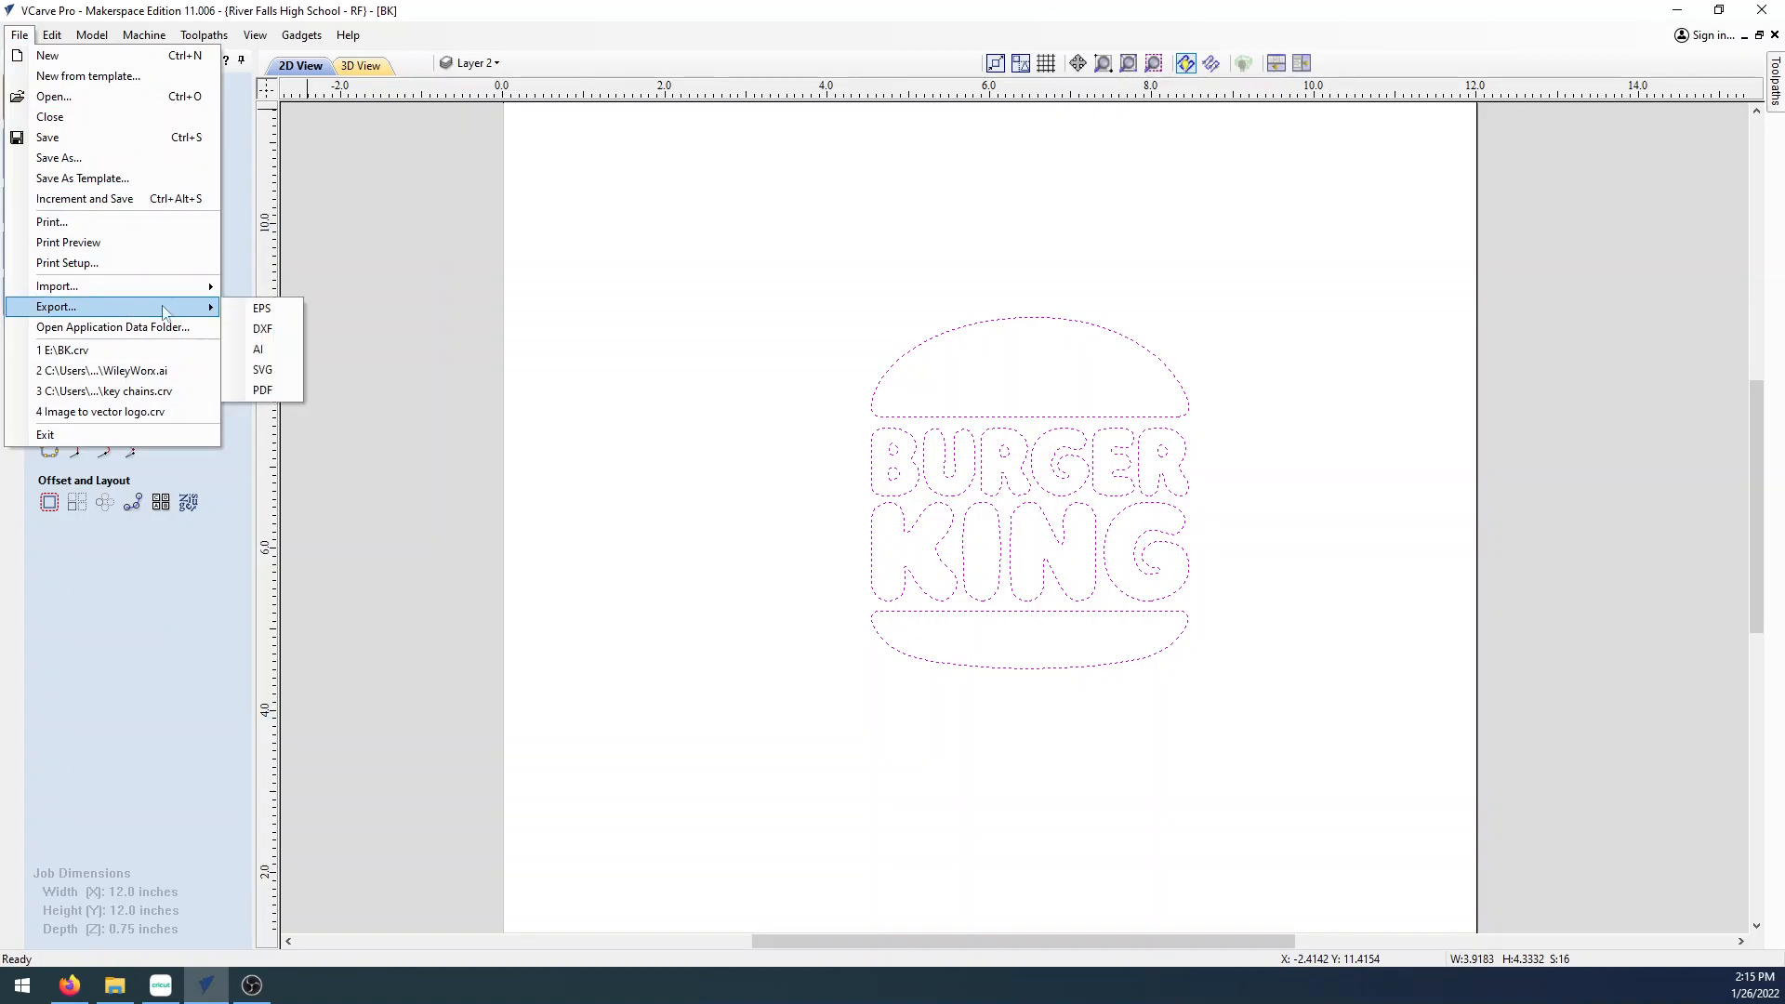
{"action": "left_click", "coordinate": [256, 327]}
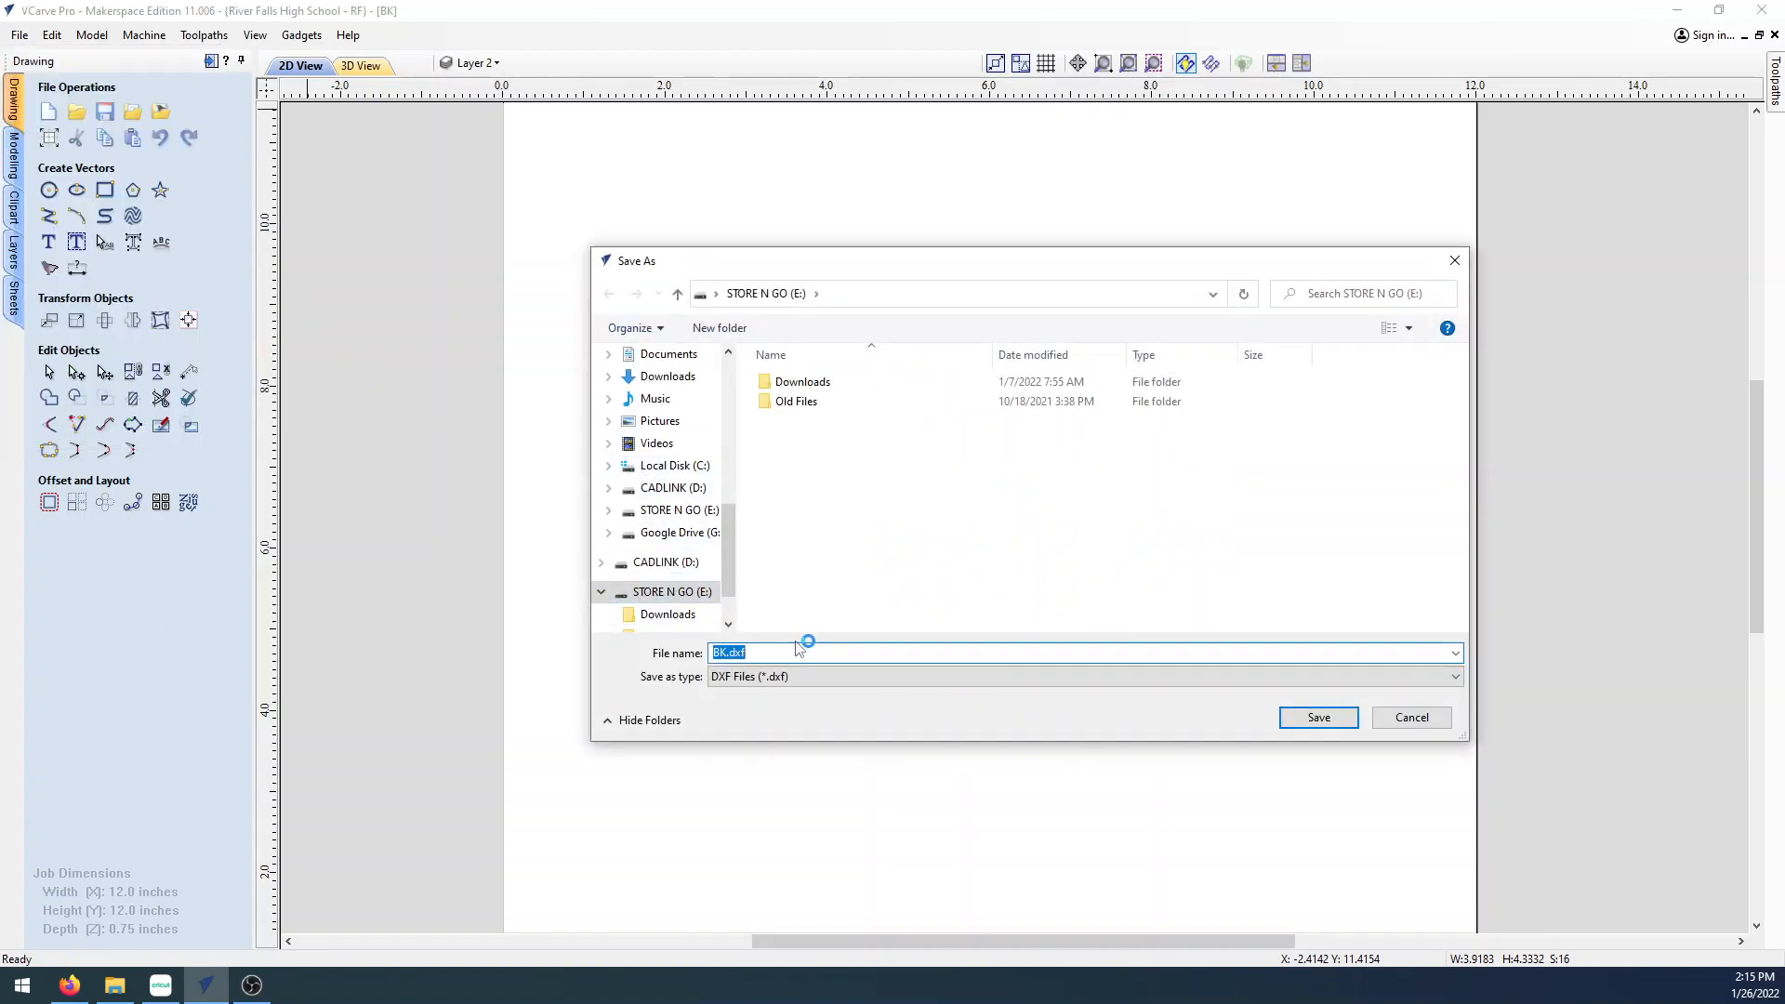
{"action": "left_click", "coordinate": [1323, 720]}
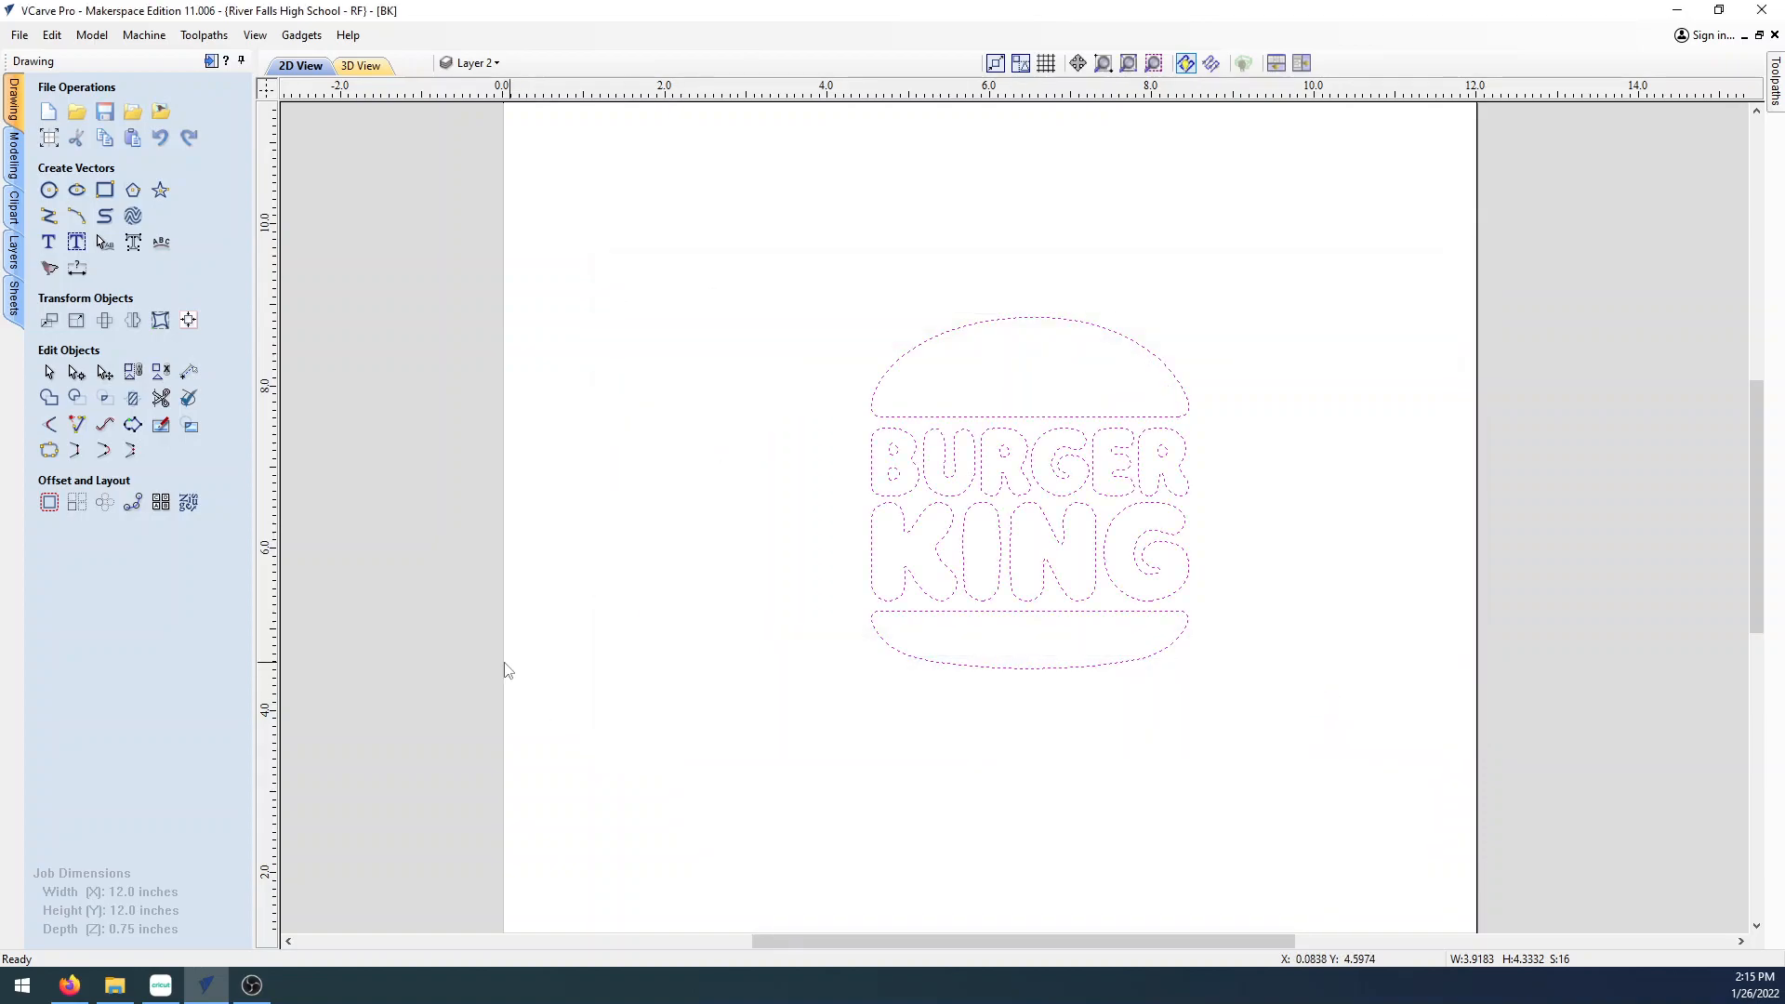
Switch to Cricut Design Space and upload BK.dxf from the STORE N GO (E:) drive as a cut image named BK.
{"action": "left_click", "coordinate": [161, 988]}
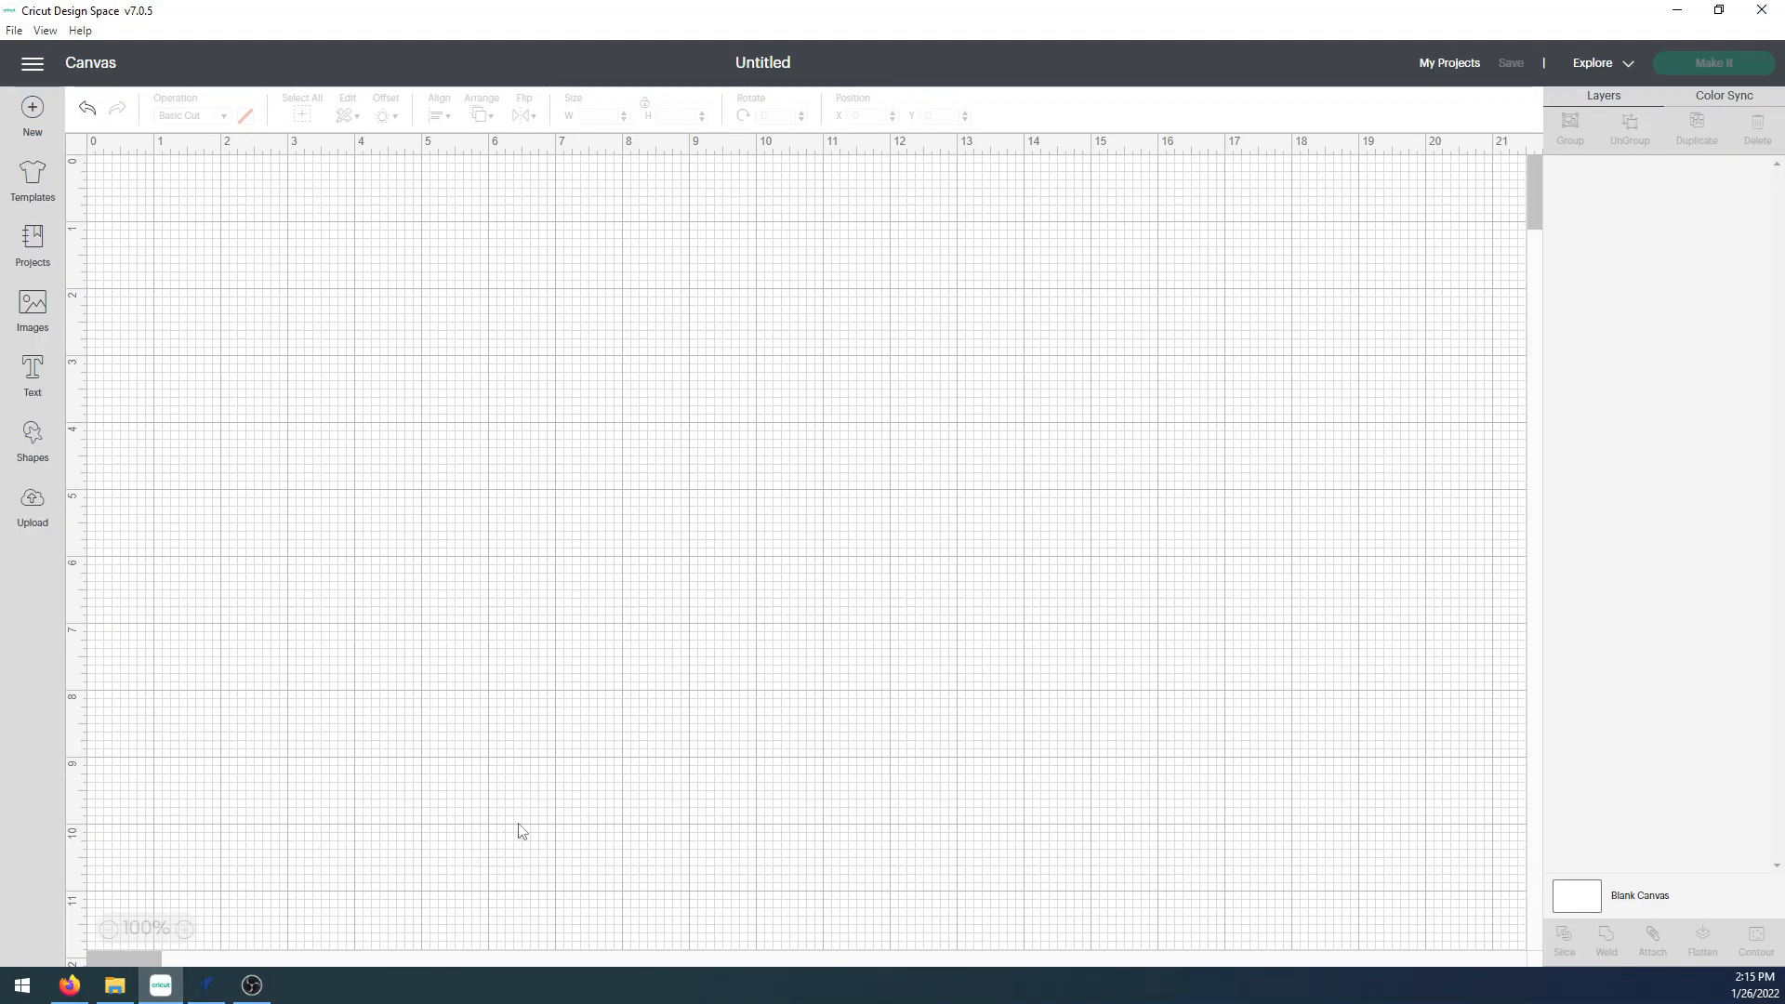
{"action": "left_click", "coordinate": [35, 511]}
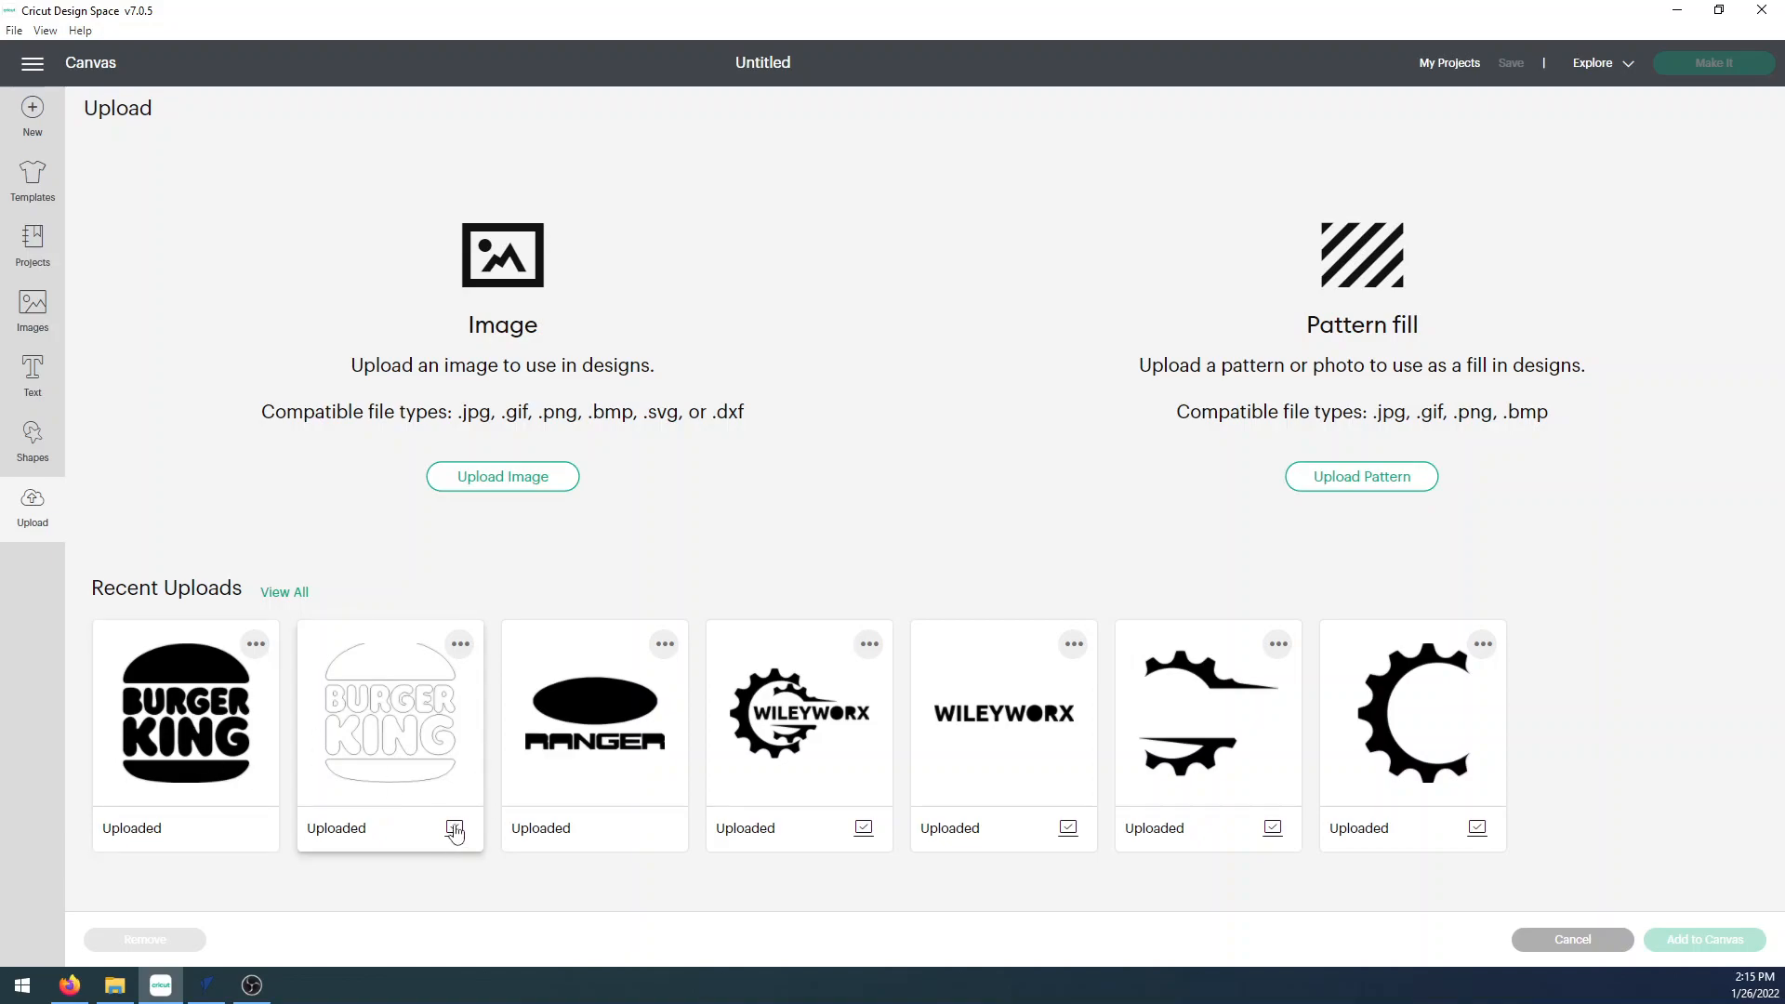
{"action": "left_click", "coordinate": [502, 484]}
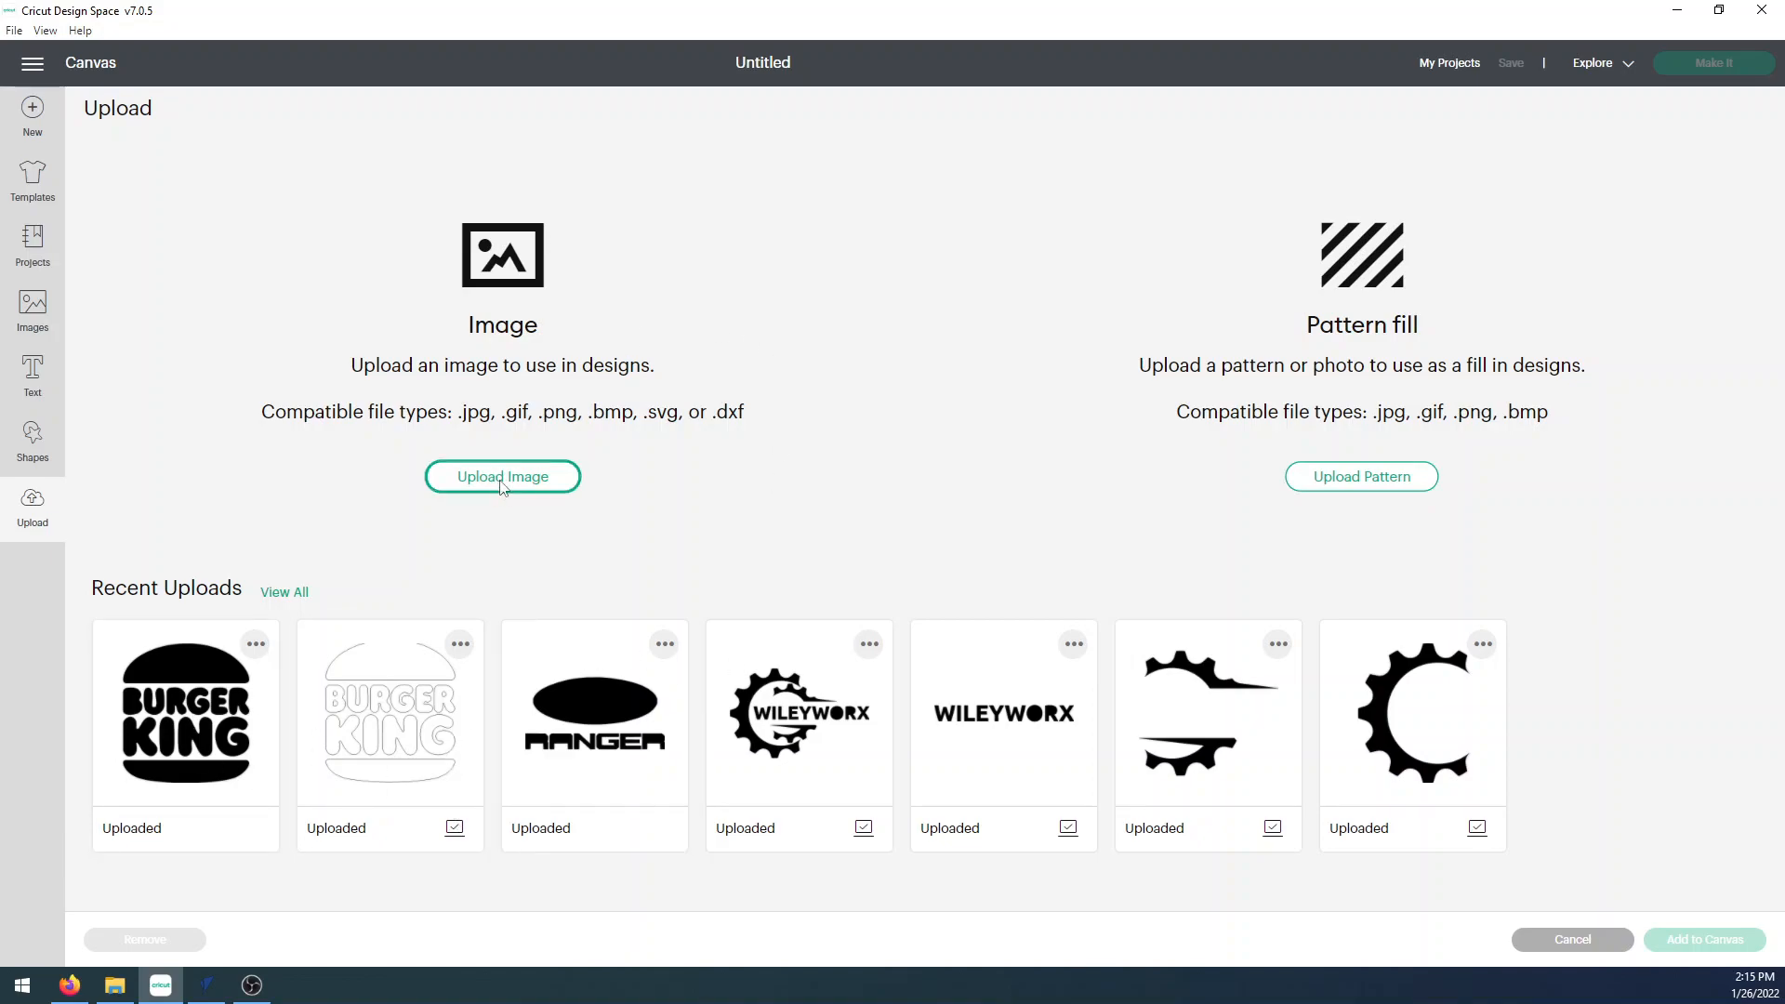
{"action": "left_click", "coordinate": [929, 505]}
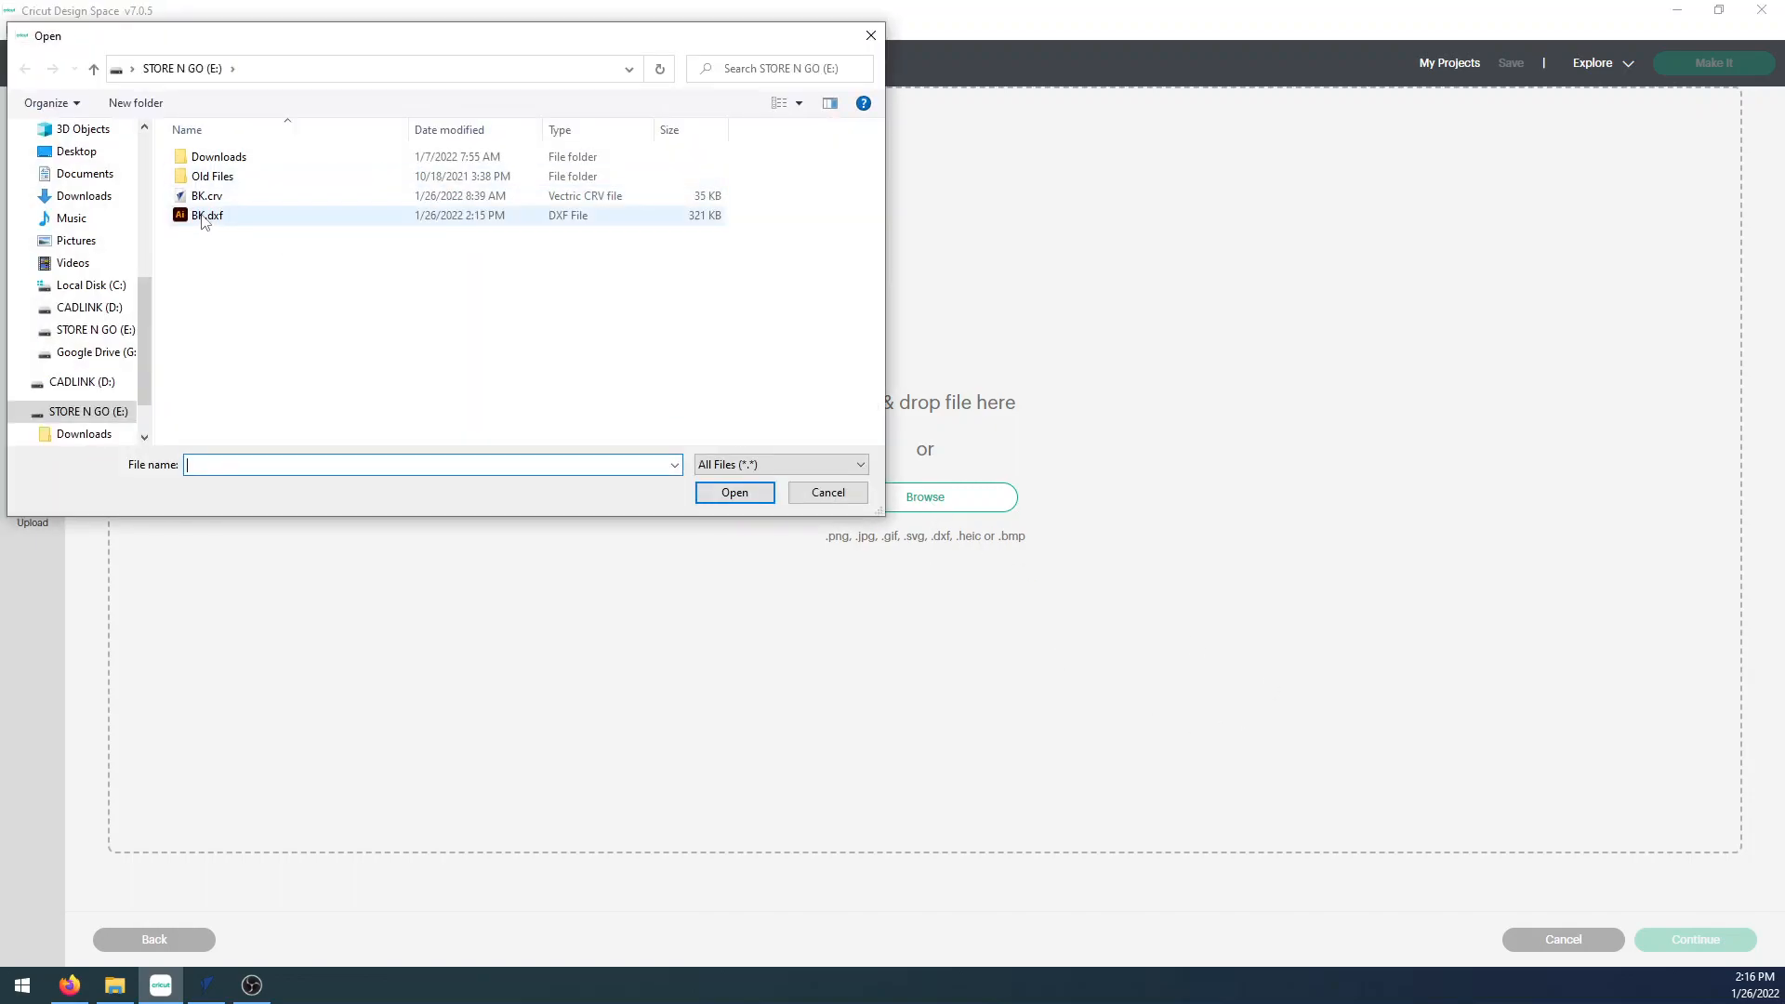
{"action": "left_click", "coordinate": [208, 223]}
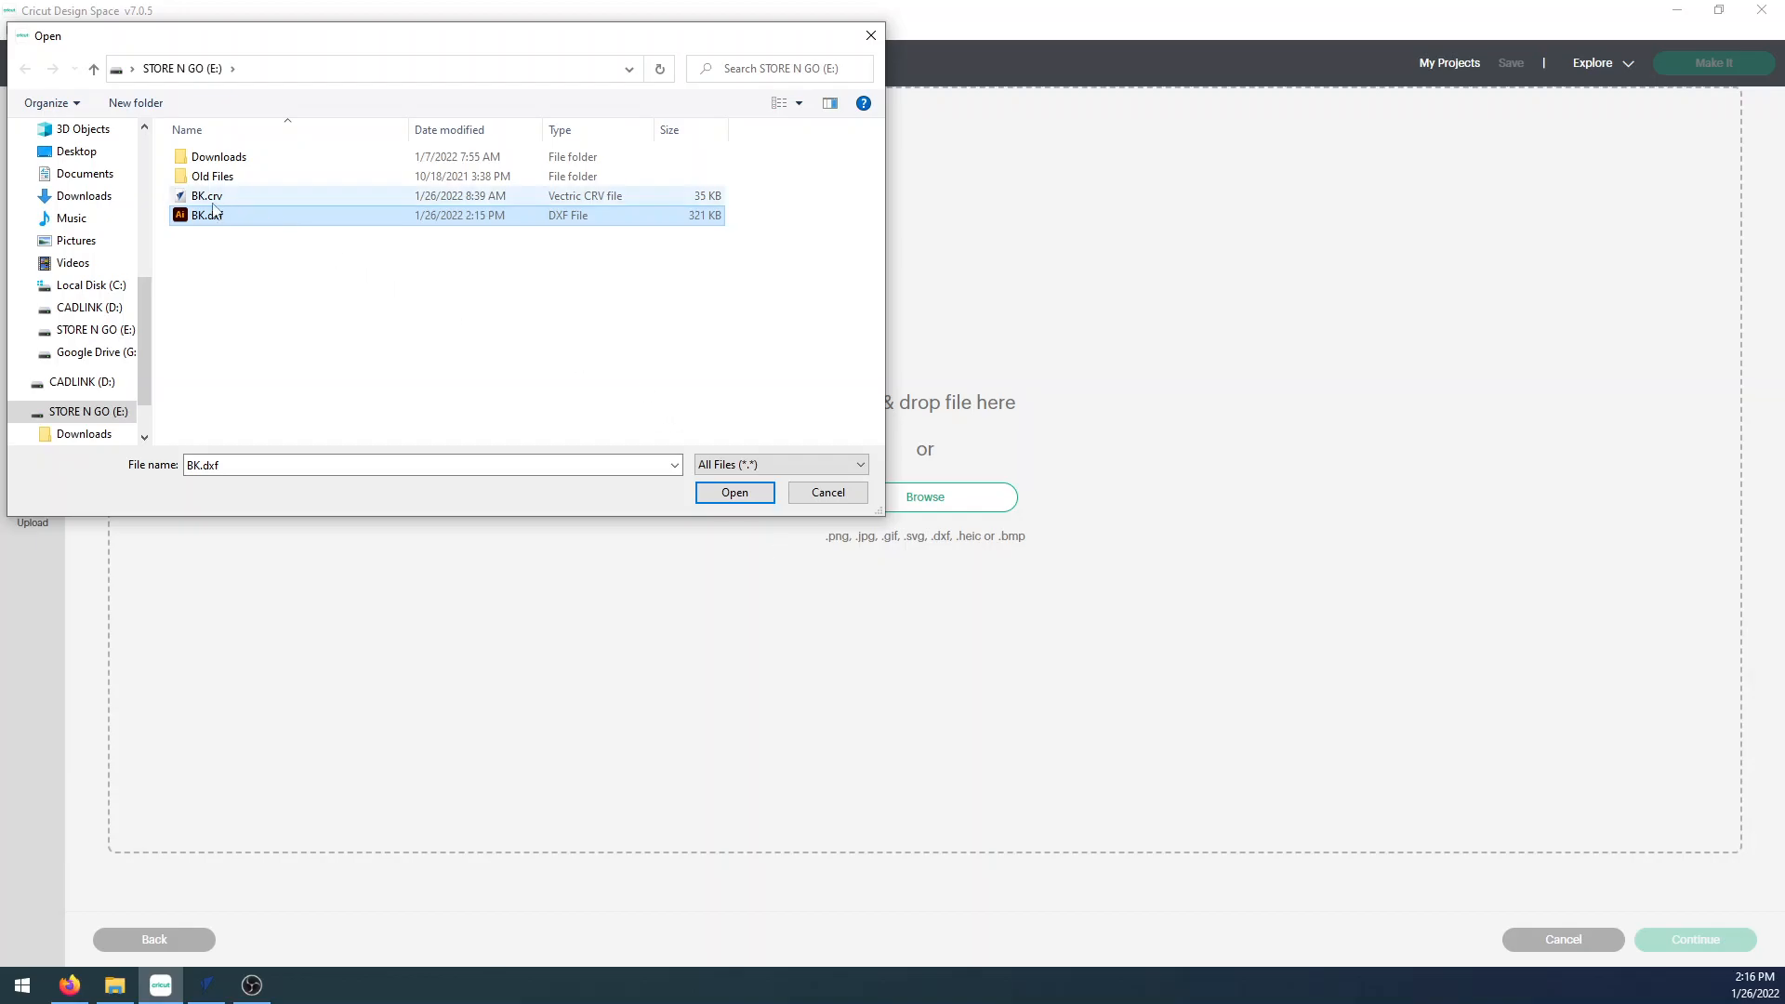
{"action": "left_click", "coordinate": [739, 494]}
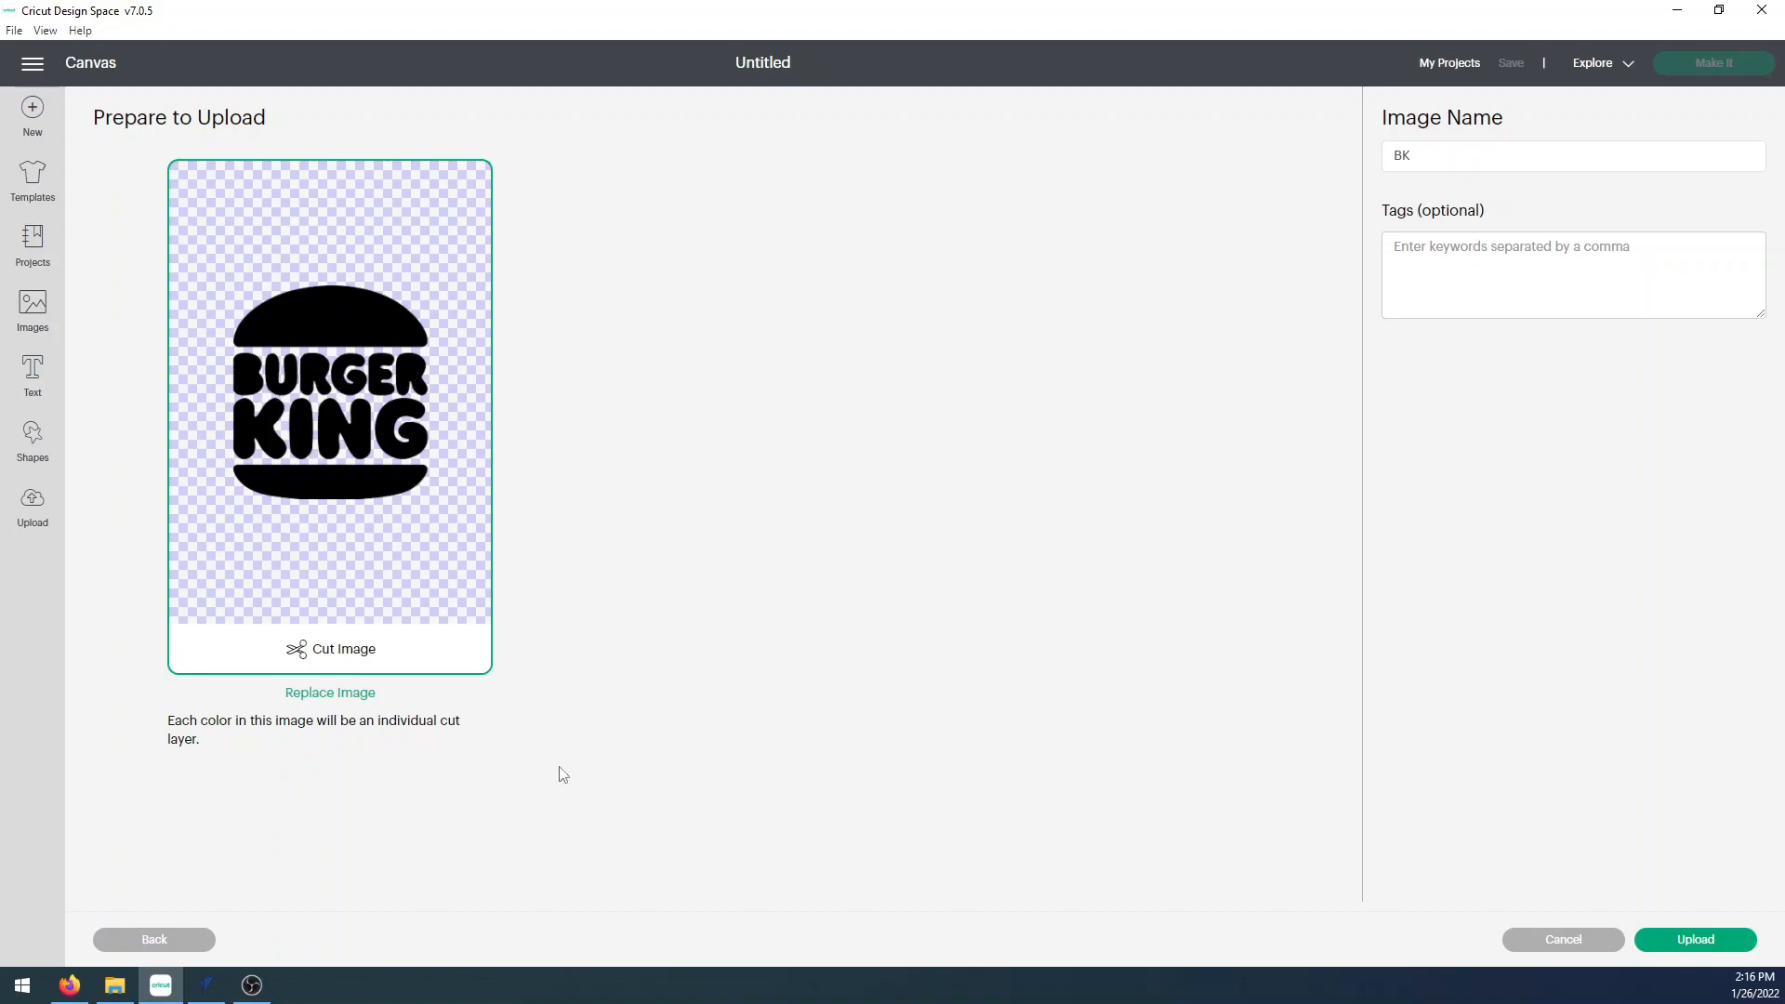
{"action": "left_click", "coordinate": [1687, 941]}
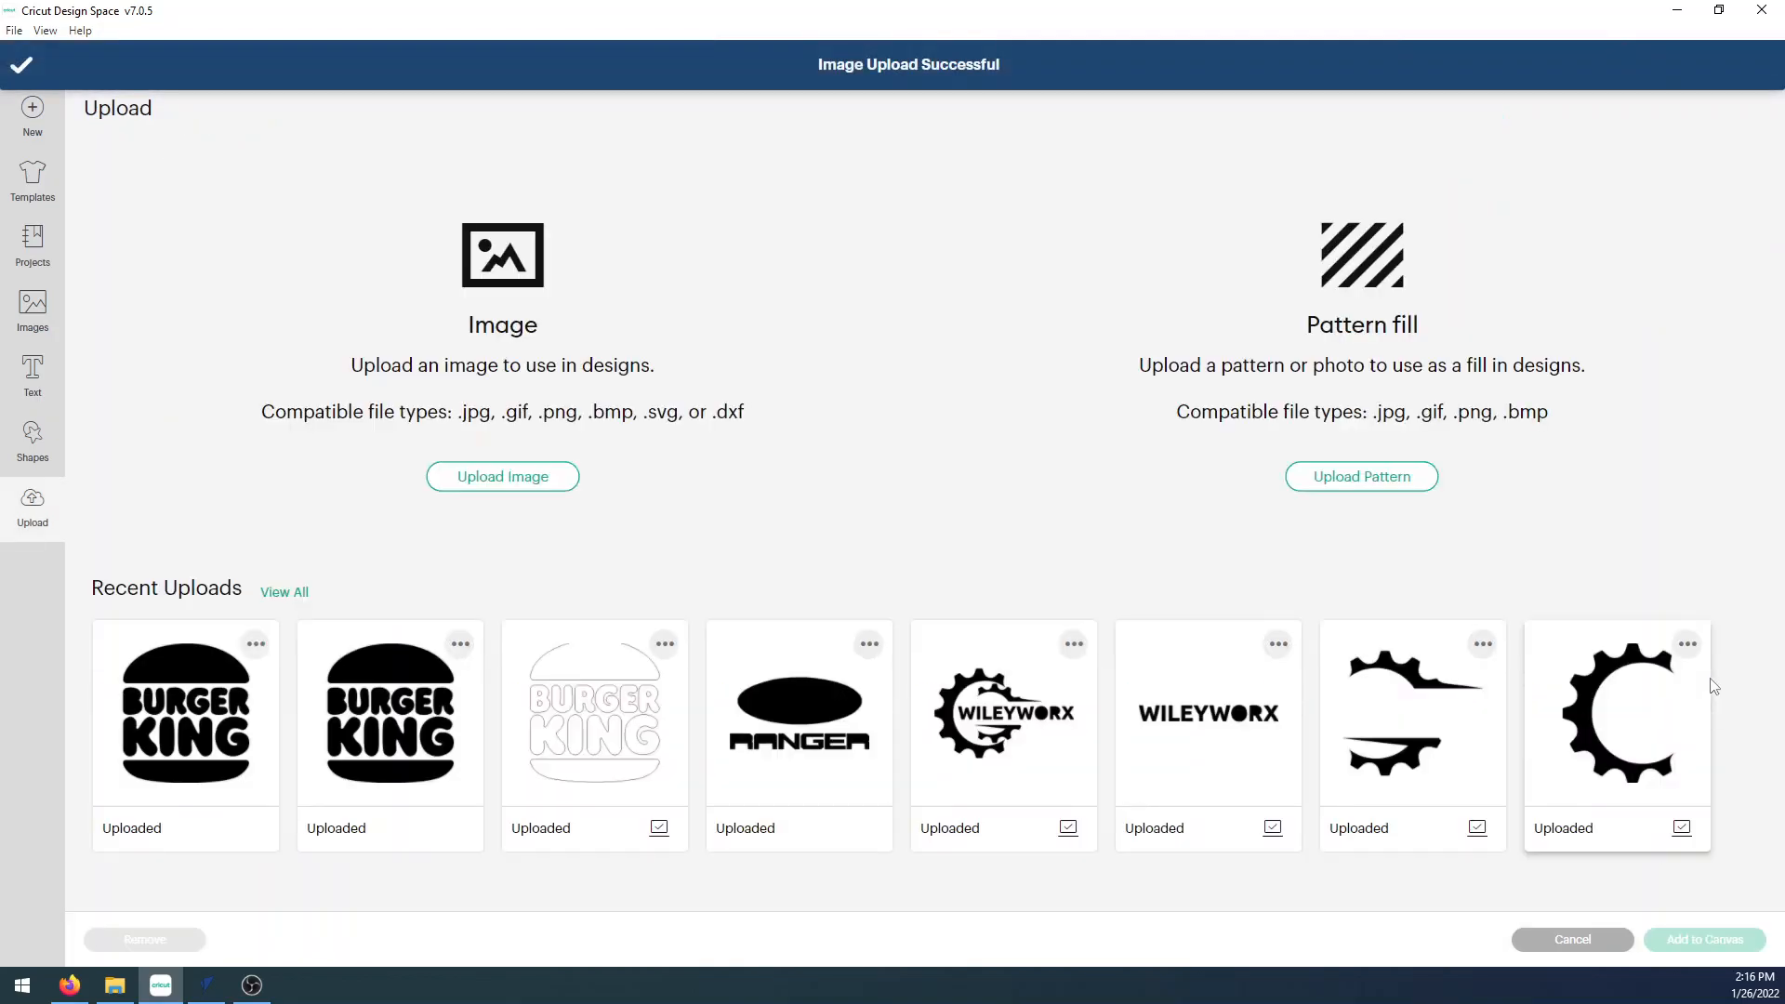
Add the newly uploaded Burger King image to the canvas and set its width to 6 inches.
{"action": "left_click", "coordinate": [154, 700]}
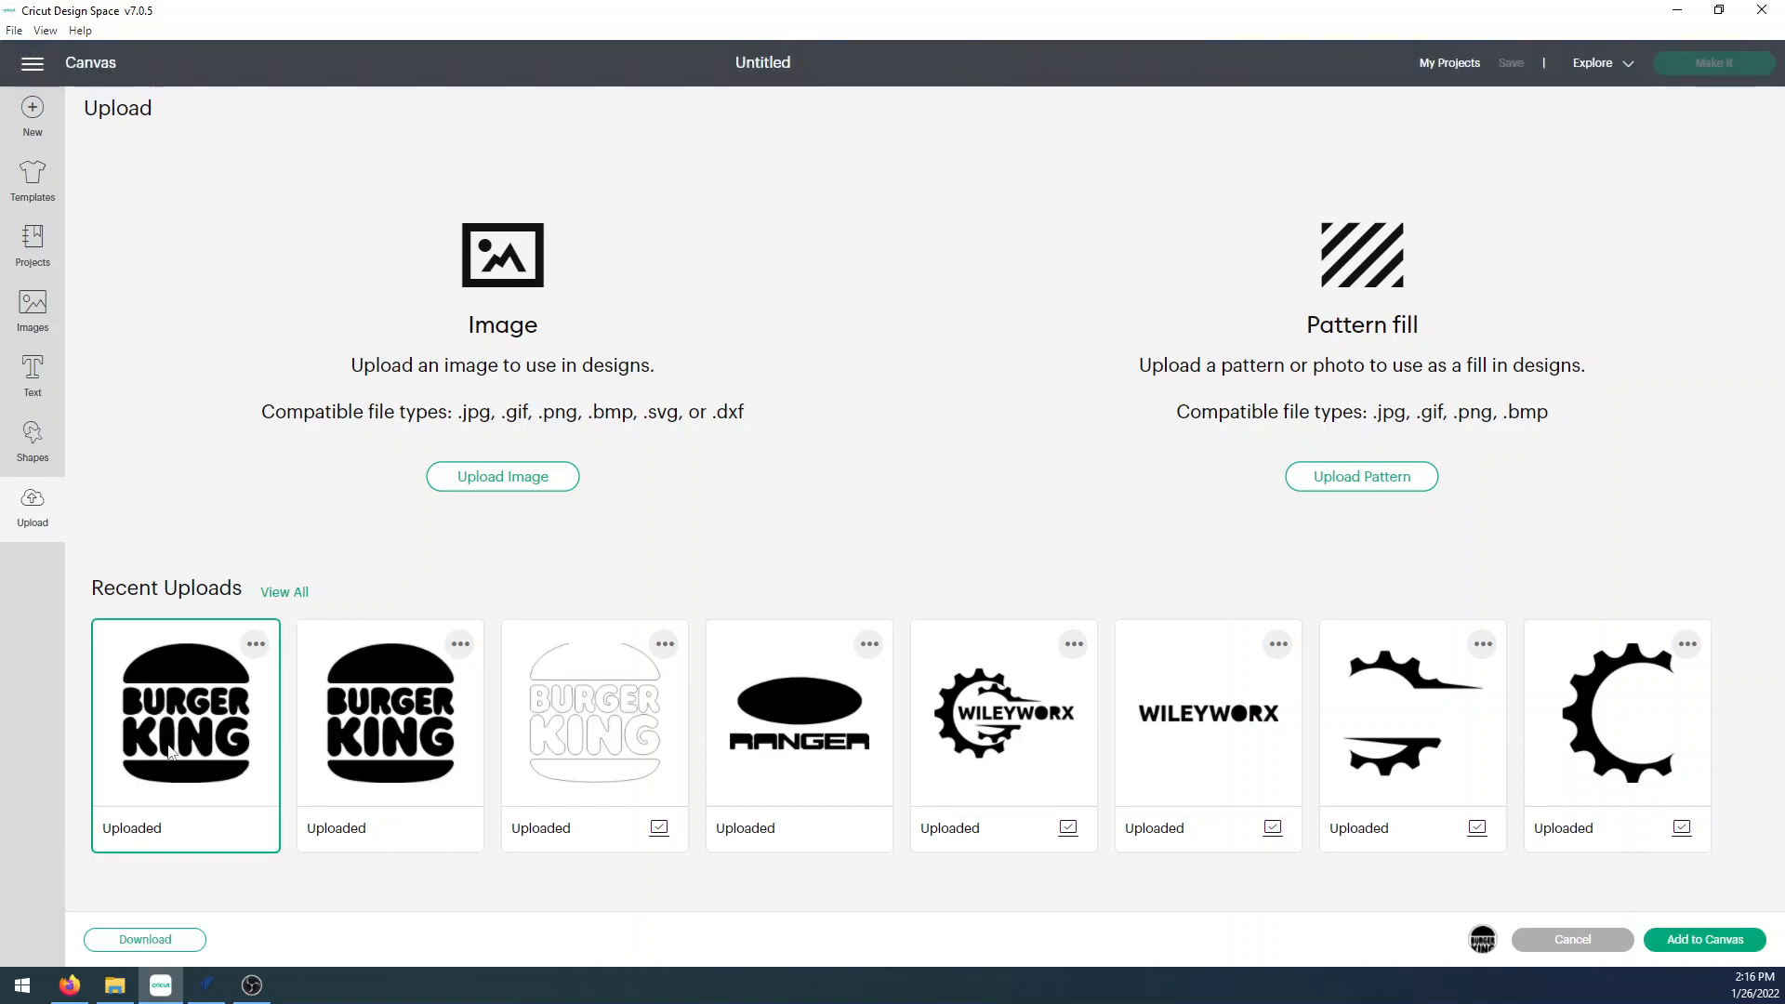
{"action": "left_click", "coordinate": [1723, 941]}
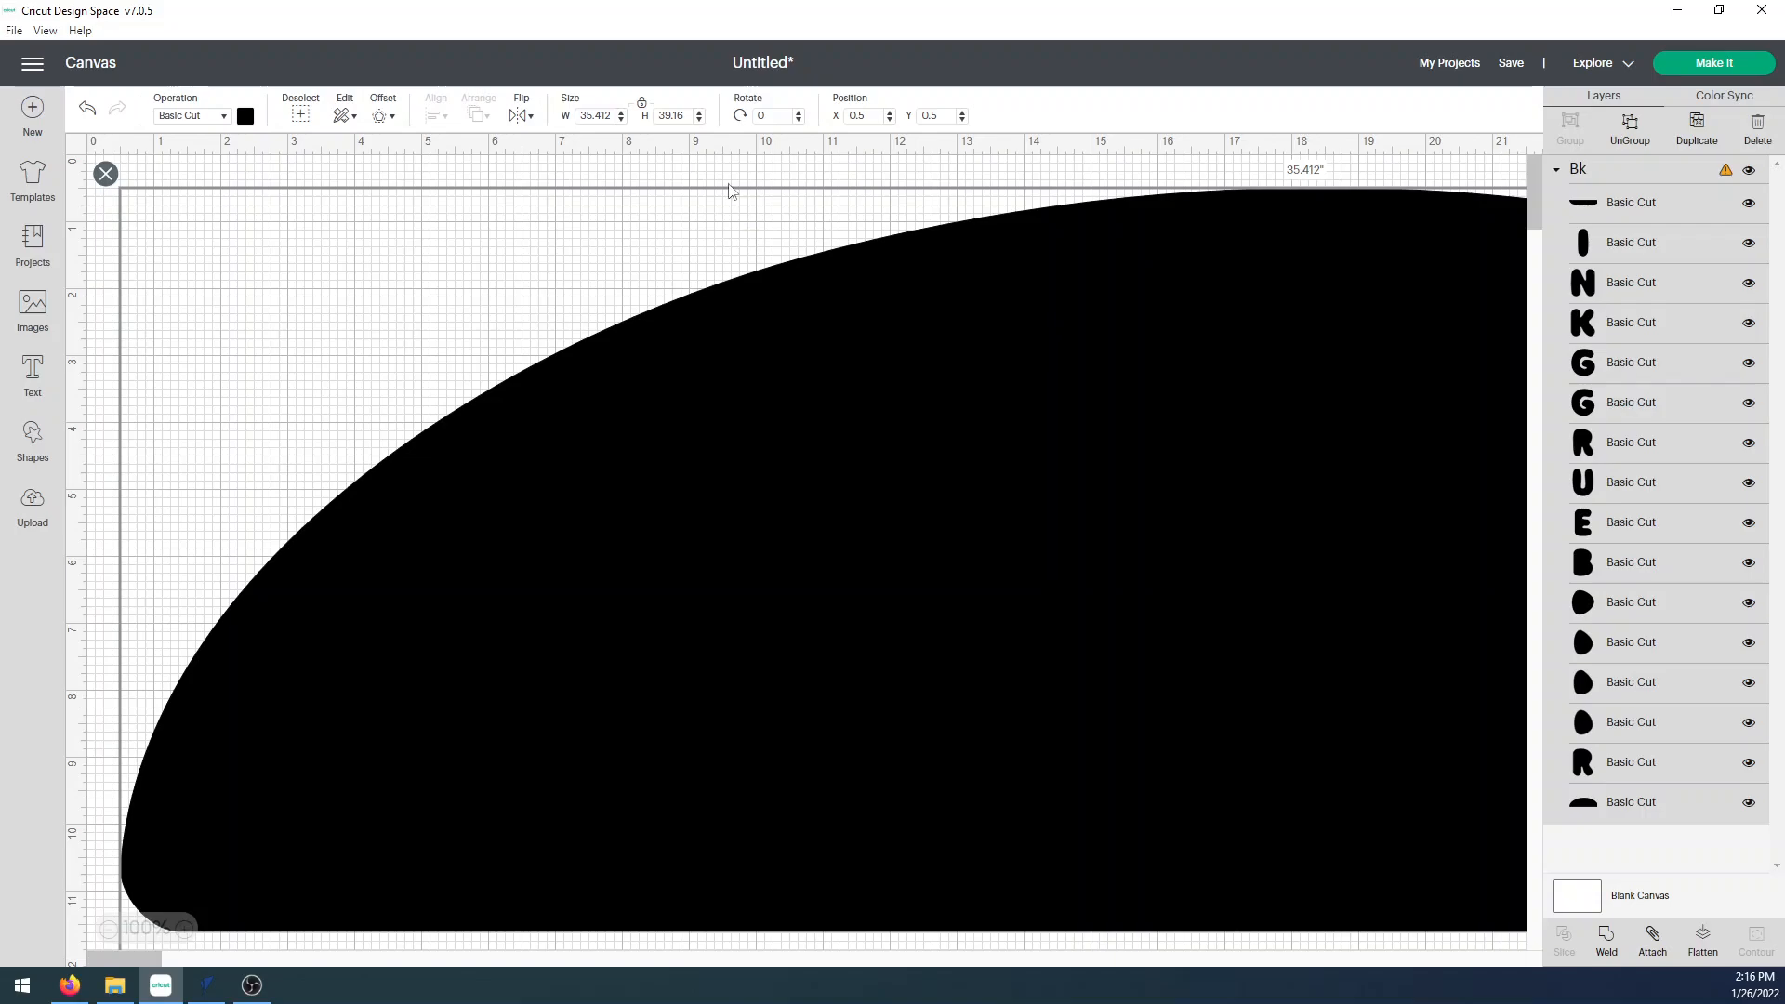
{"action": "left_click", "coordinate": [607, 112]}
{"action": "type", "text": "6"}
{"action": "key", "text": "Return"}
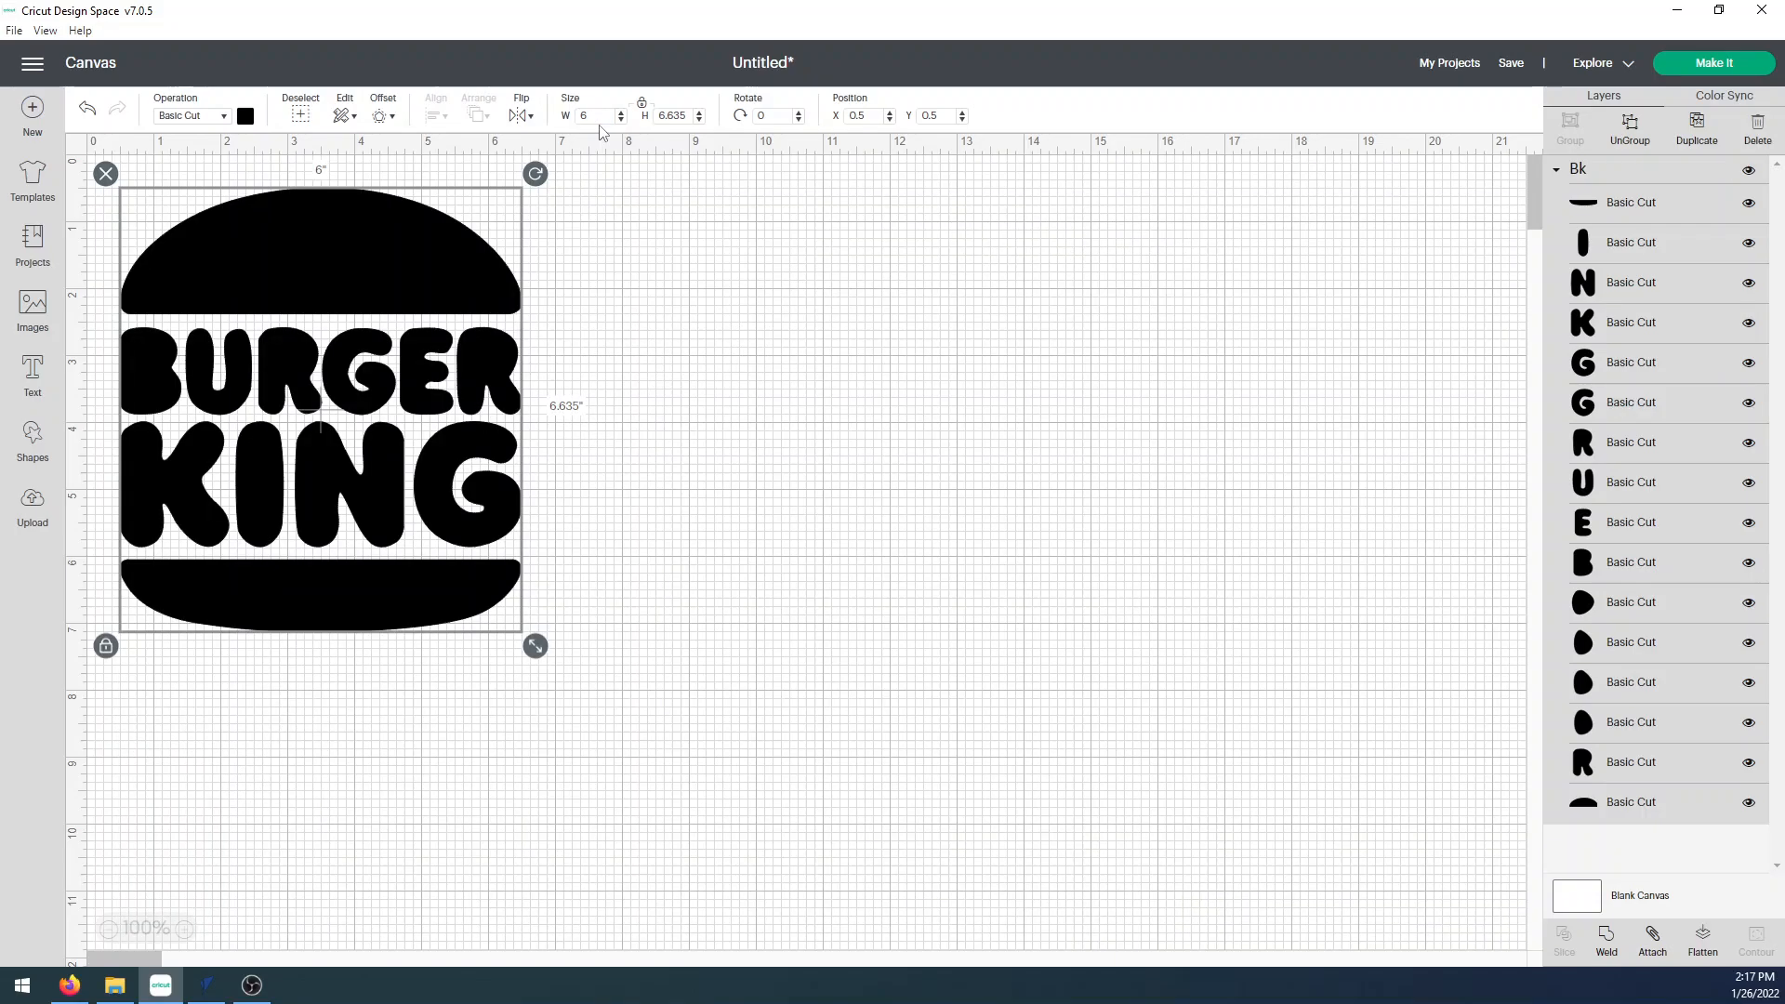
{"action": "left_click", "coordinate": [735, 600]}
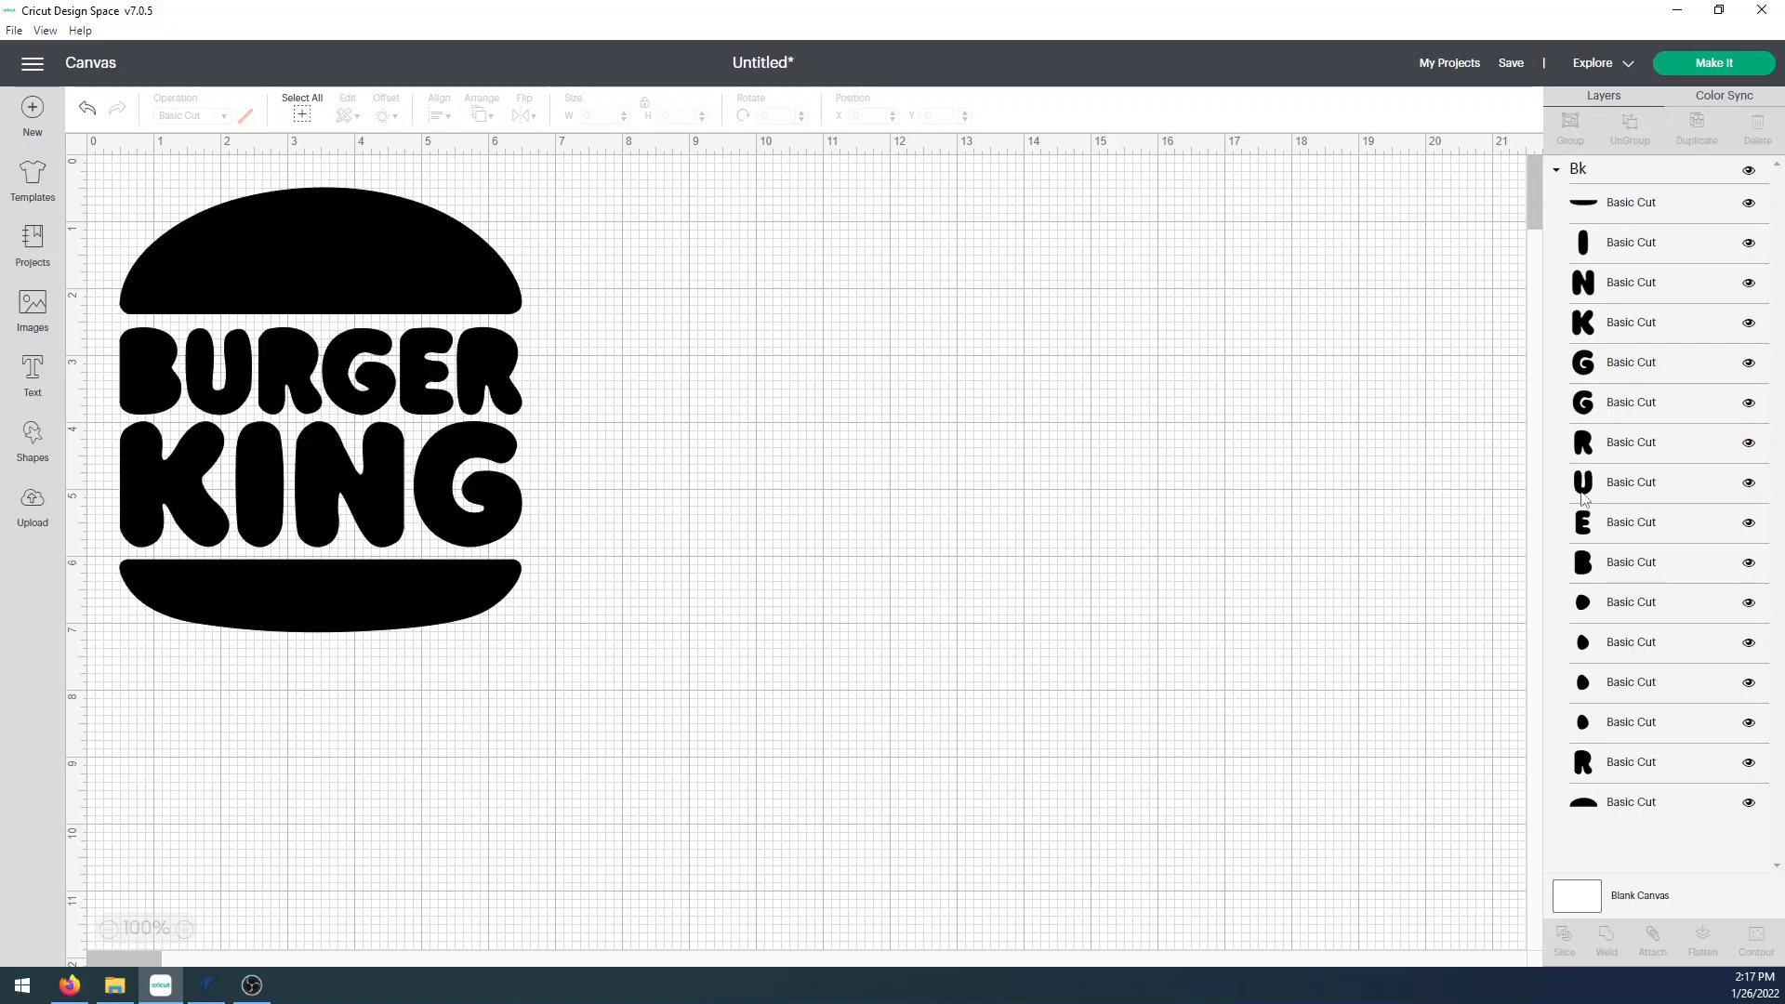
Select the four small rounded shape layers one after another to examine where each lies within the BURGER lettering.
{"action": "left_click", "coordinate": [1622, 608]}
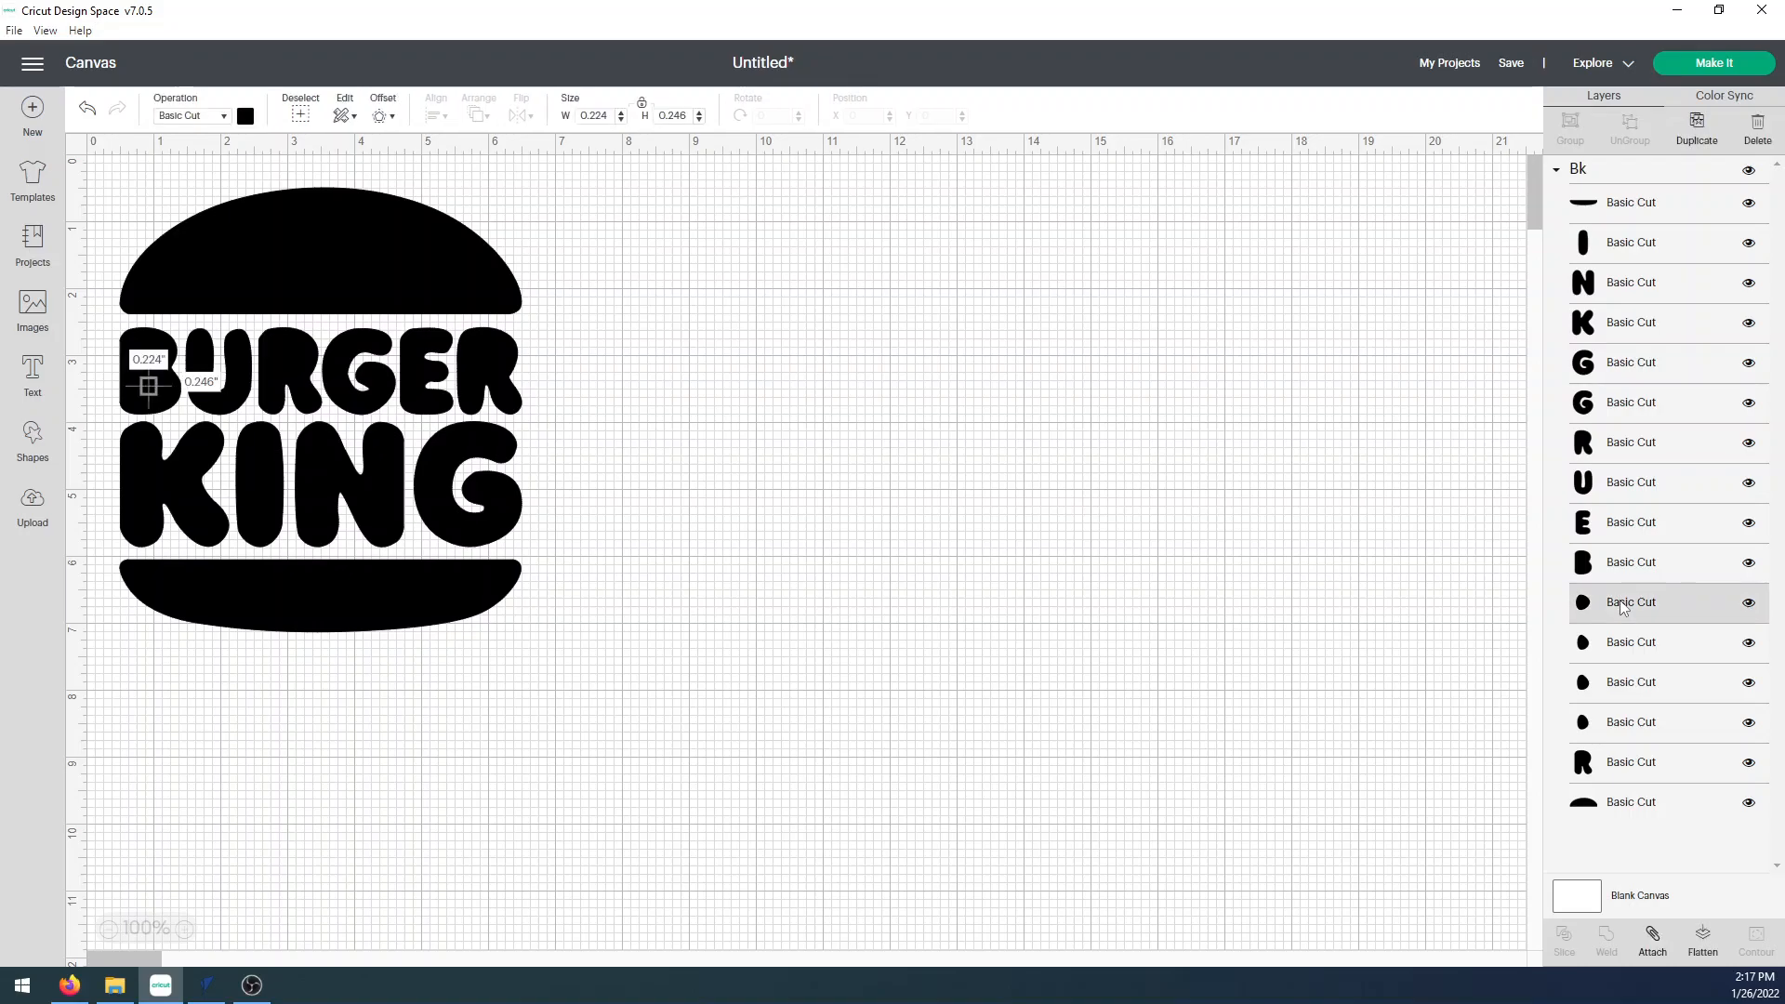
{"action": "left_click", "coordinate": [1650, 650]}
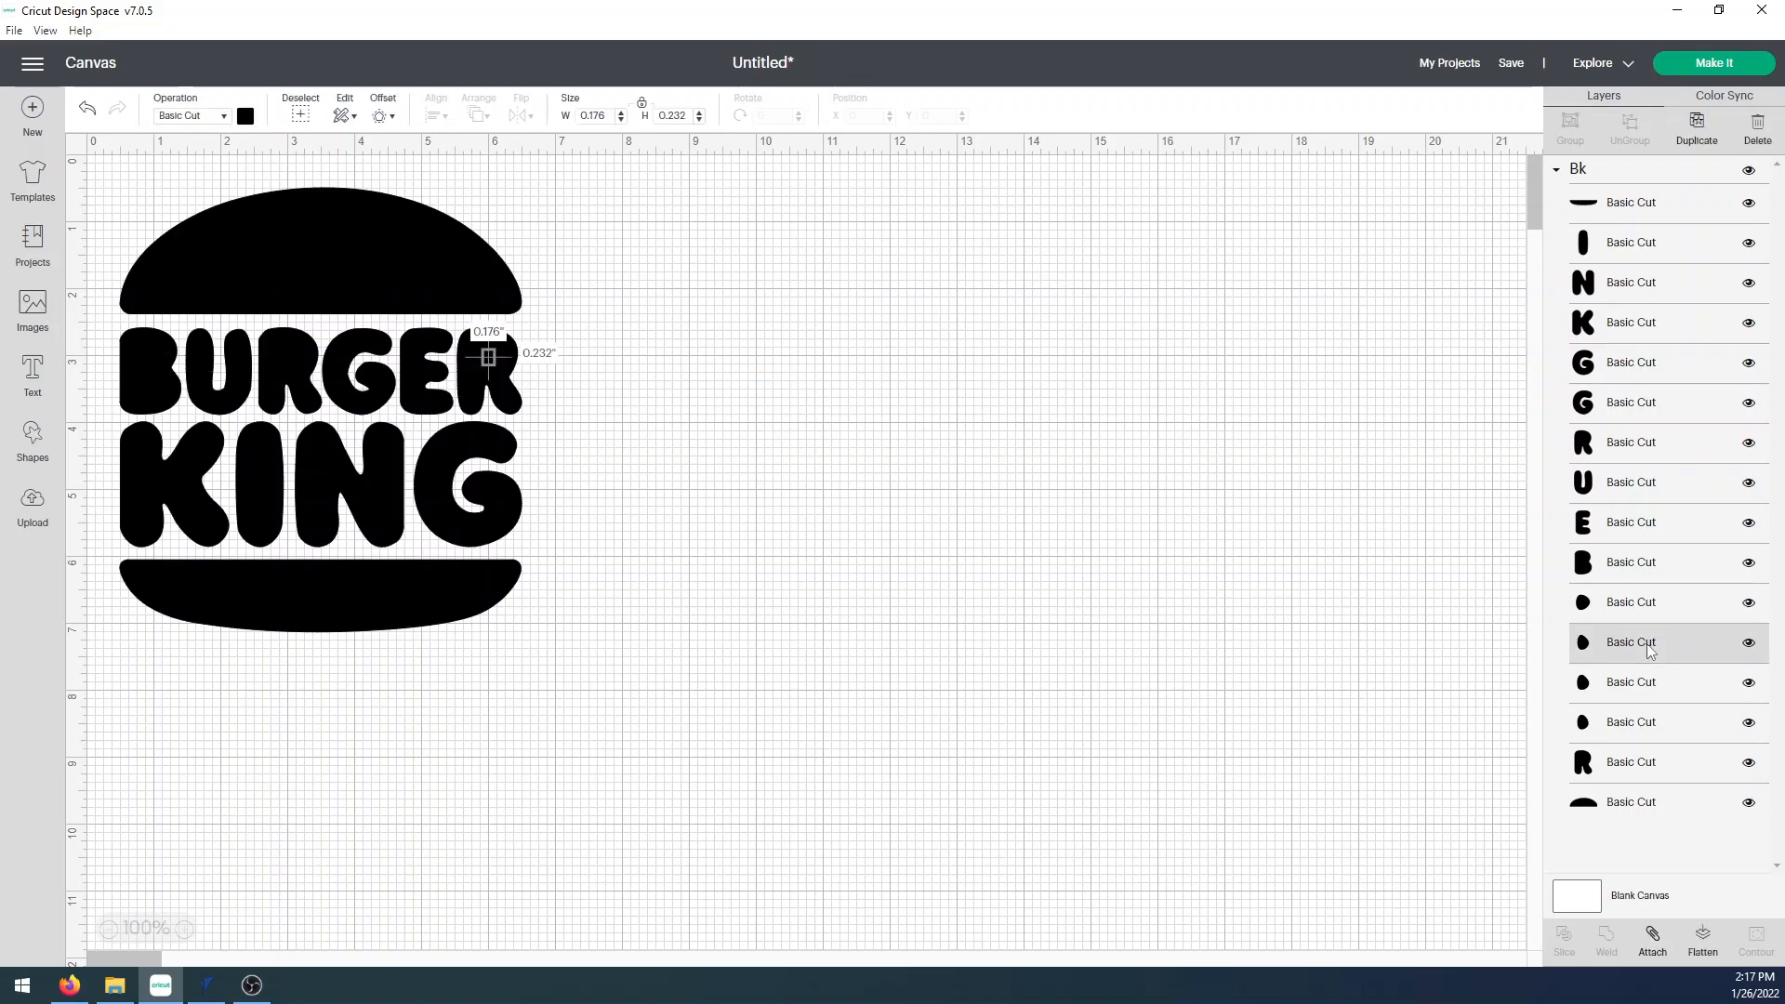
{"action": "left_click", "coordinate": [1649, 693]}
{"action": "left_click", "coordinate": [1646, 725]}
{"action": "left_click", "coordinate": [1367, 765]}
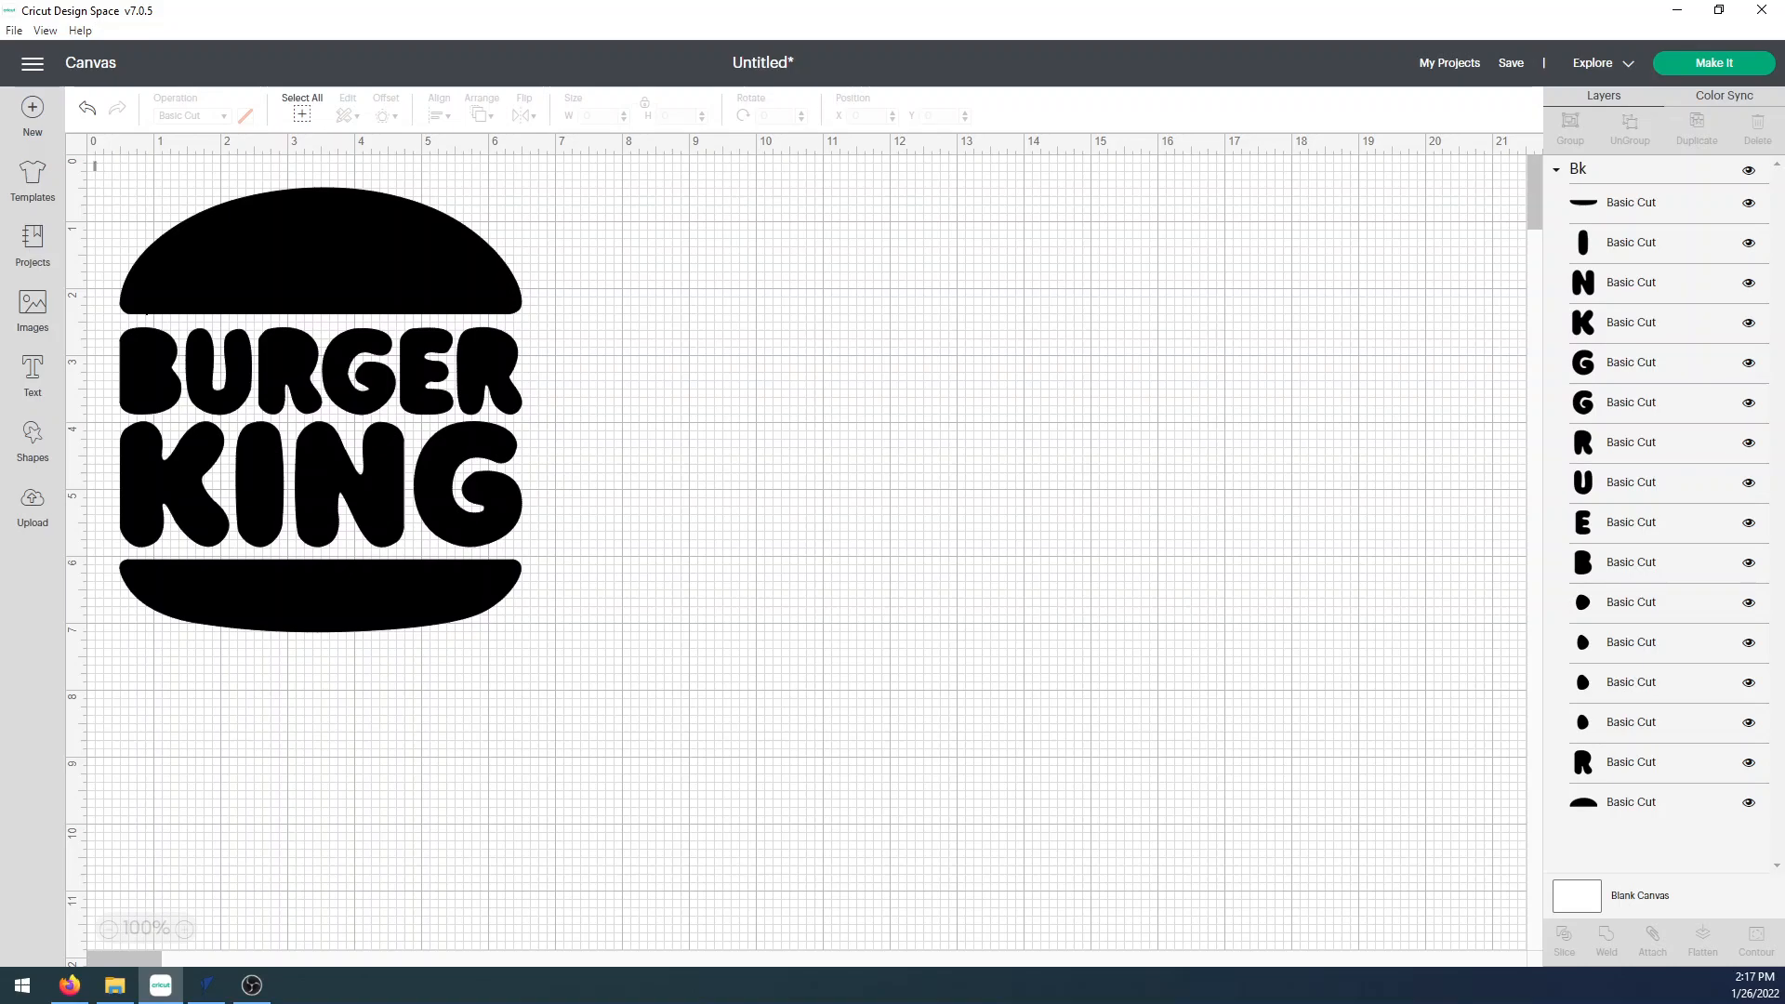
Preview how the logo's unattached parts are arranged on the cutting mat, and return to the canvas.
{"action": "left_click_drag", "start_coordinate": [94, 163], "coordinate": [541, 668]}
{"action": "left_click_drag", "start_coordinate": [541, 668], "coordinate": [600, 688]}
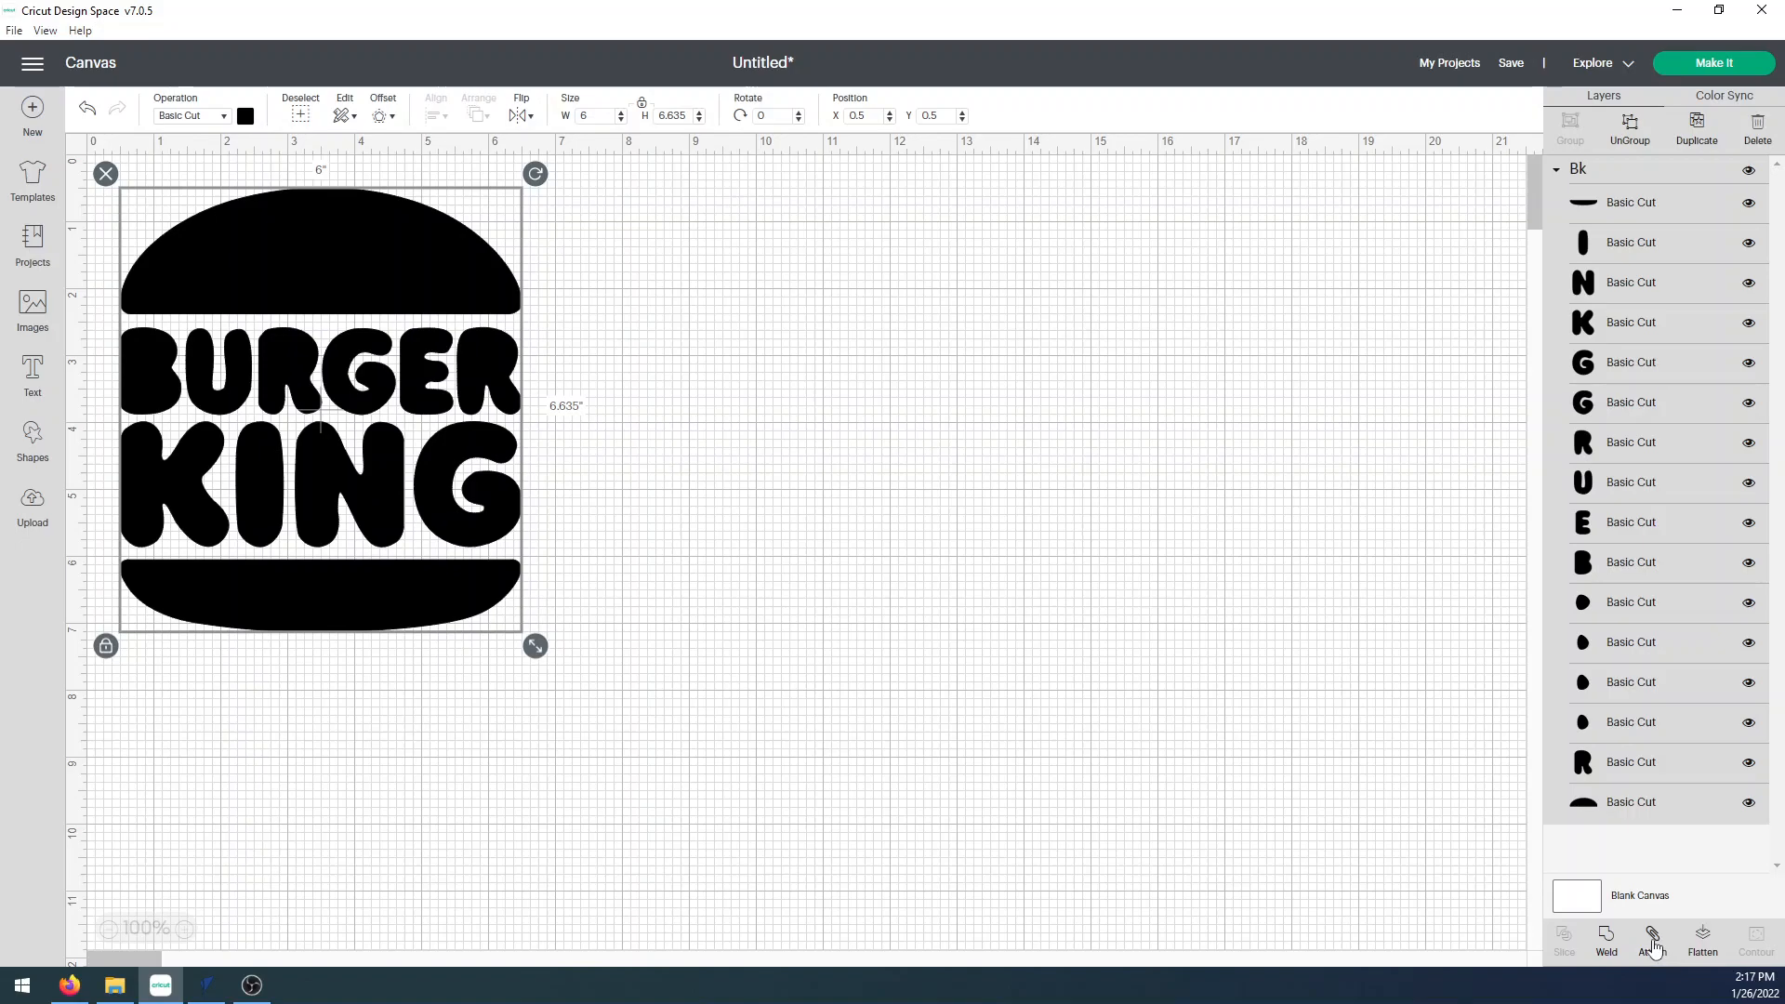
{"action": "left_click", "coordinate": [934, 571]}
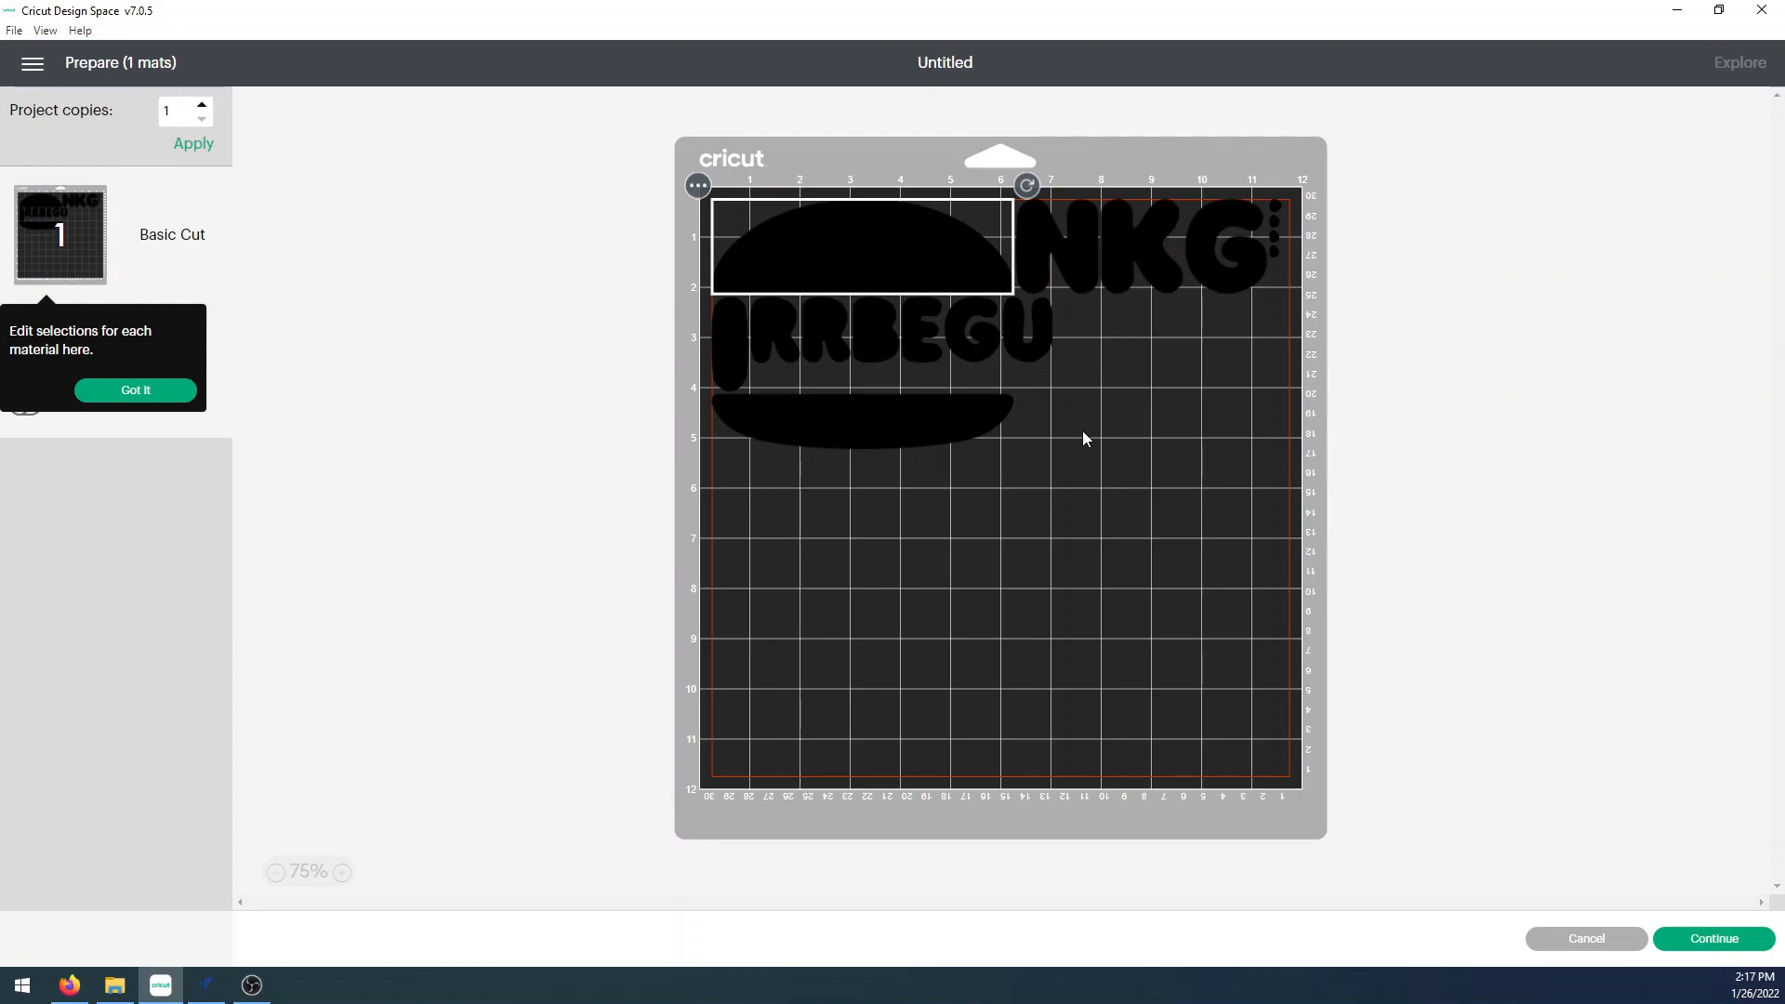
{"action": "left_click", "coordinate": [1569, 938]}
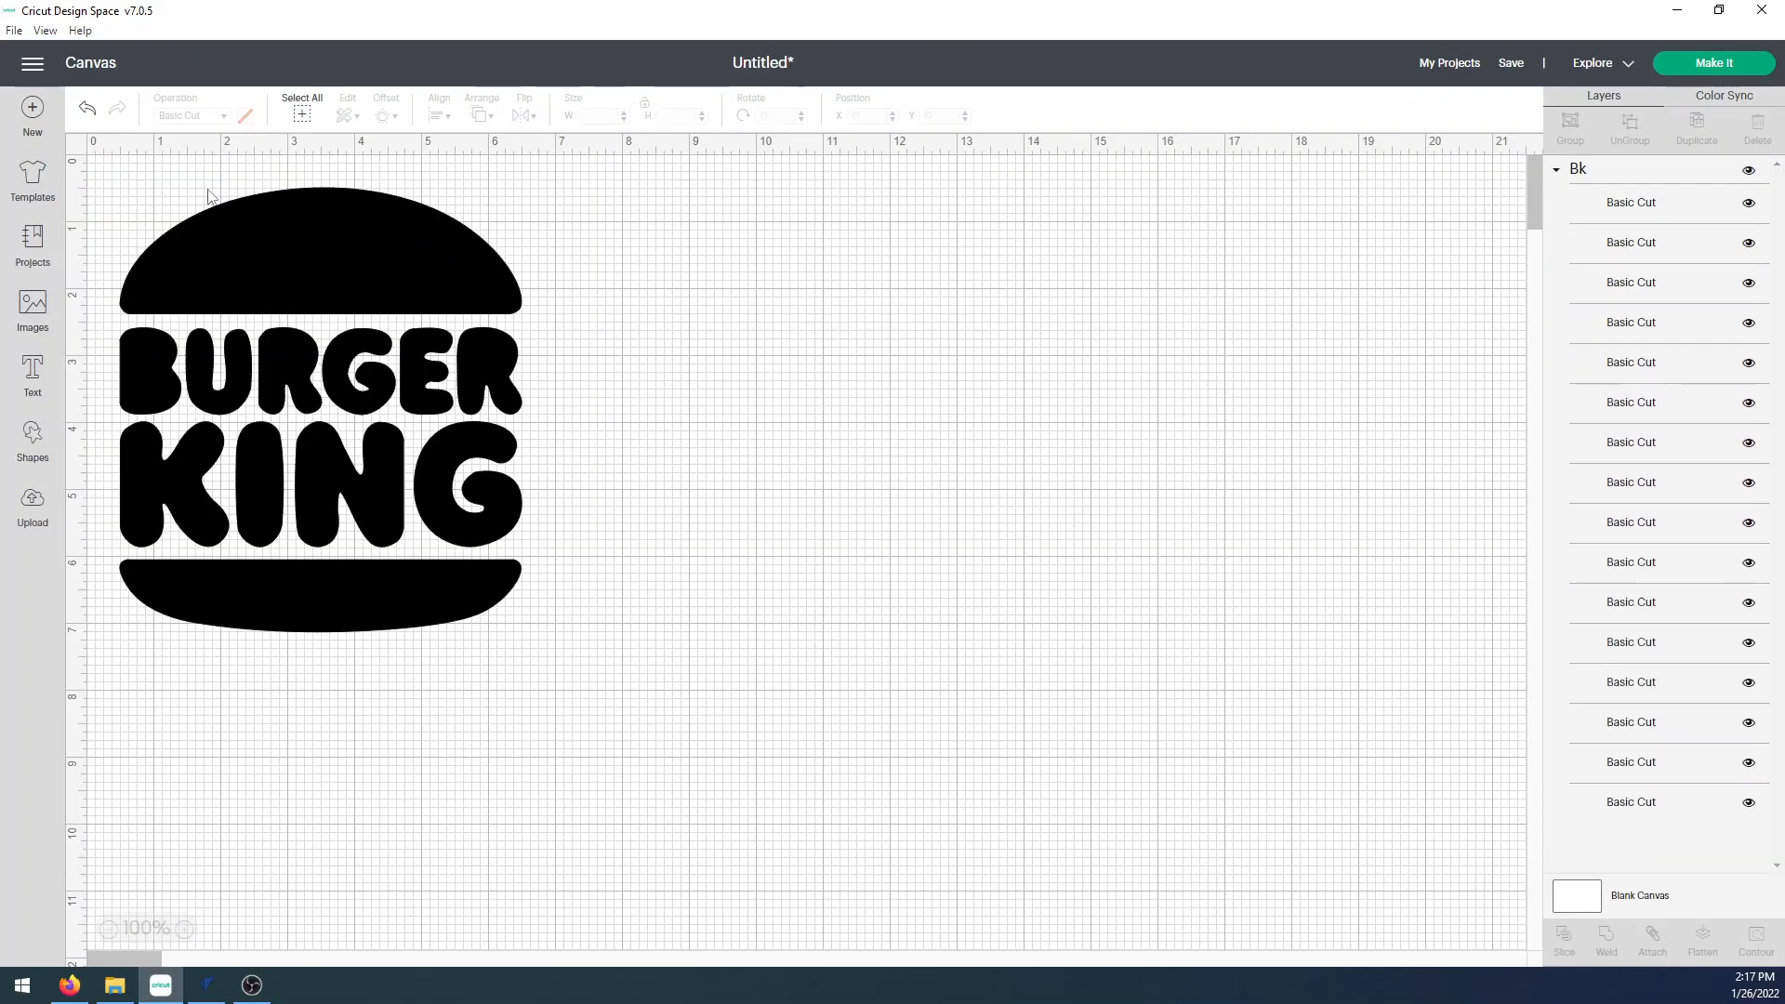
Attach all parts of the logo to each other, check their layout on the cutting mat, and return to the canvas.
{"action": "left_click_drag", "start_coordinate": [93, 167], "coordinate": [655, 712]}
{"action": "left_click", "coordinate": [1657, 937]}
{"action": "left_click", "coordinate": [1707, 67]}
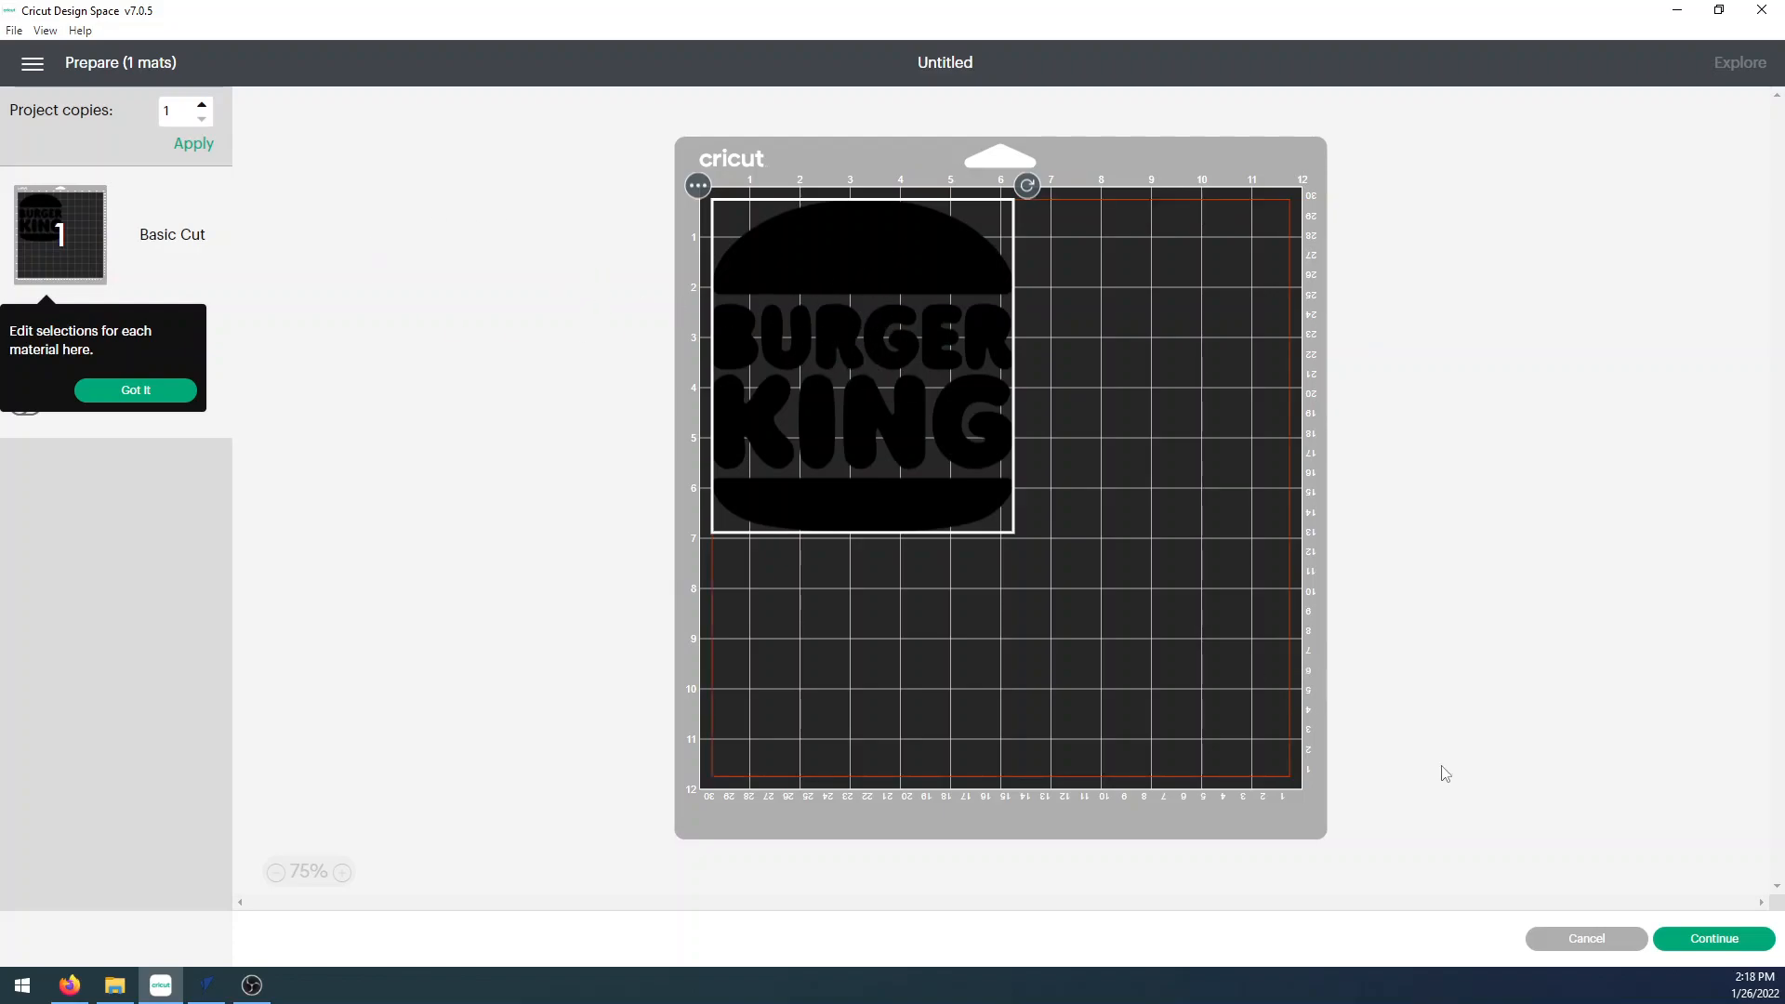
{"action": "left_click", "coordinate": [1585, 942]}
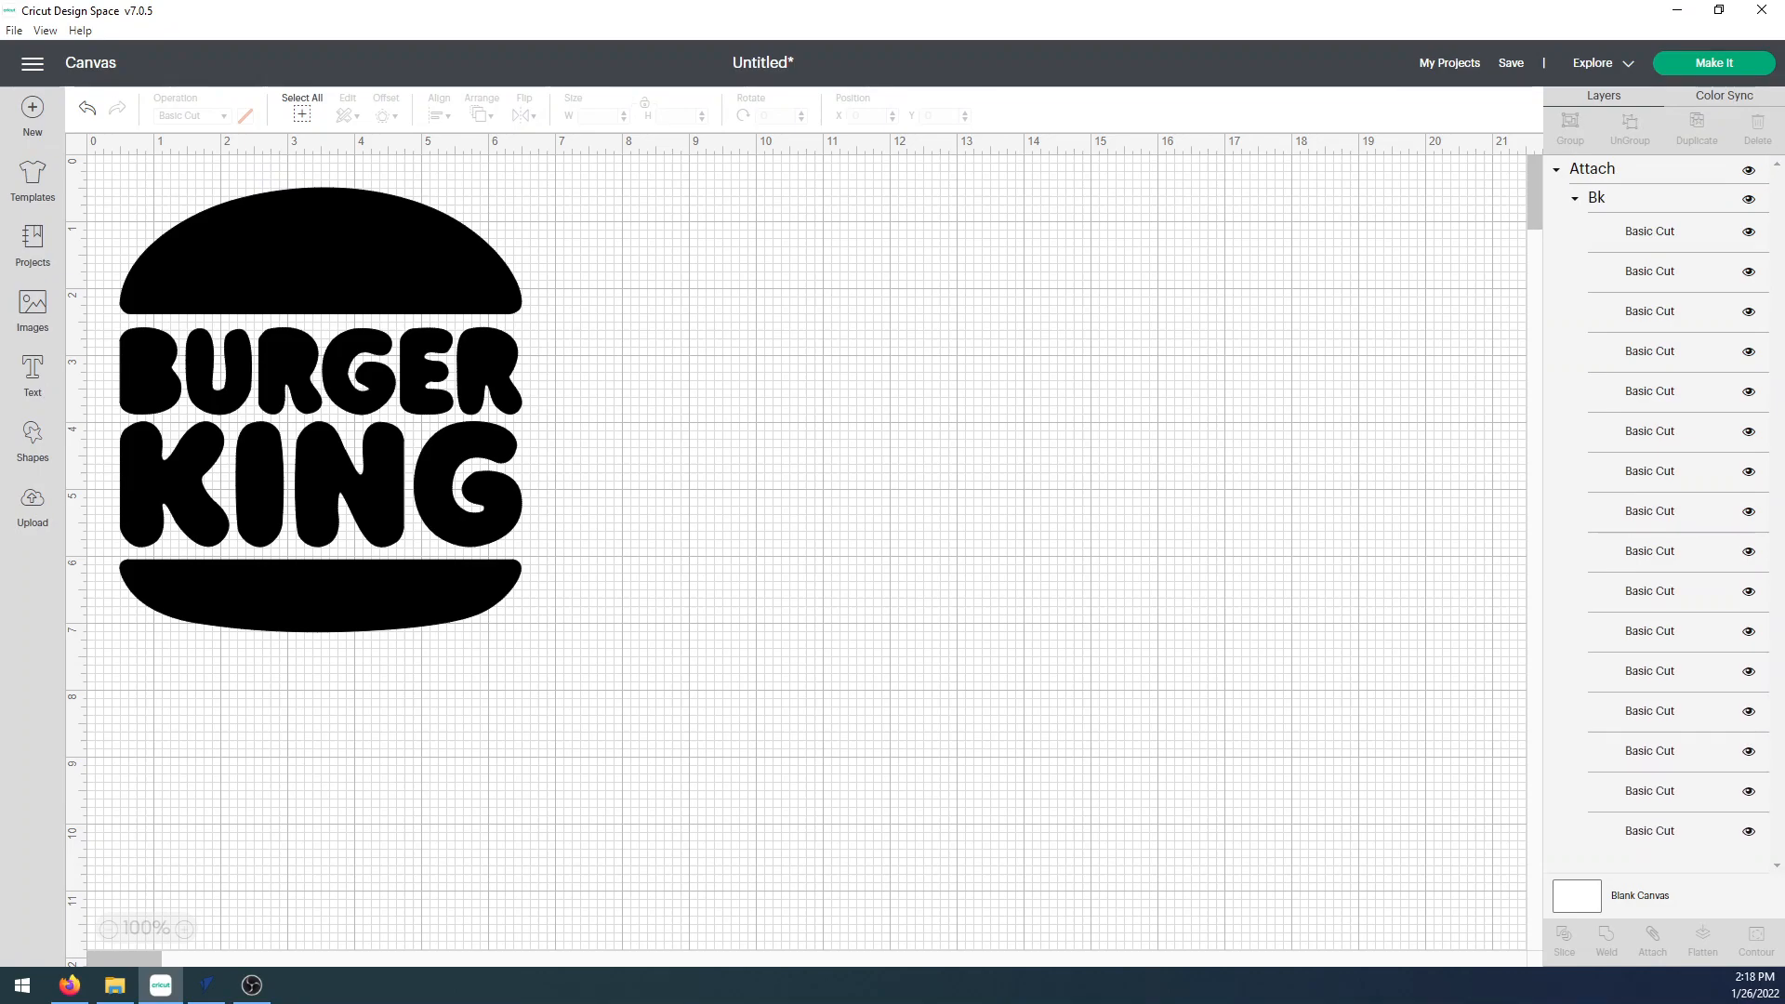